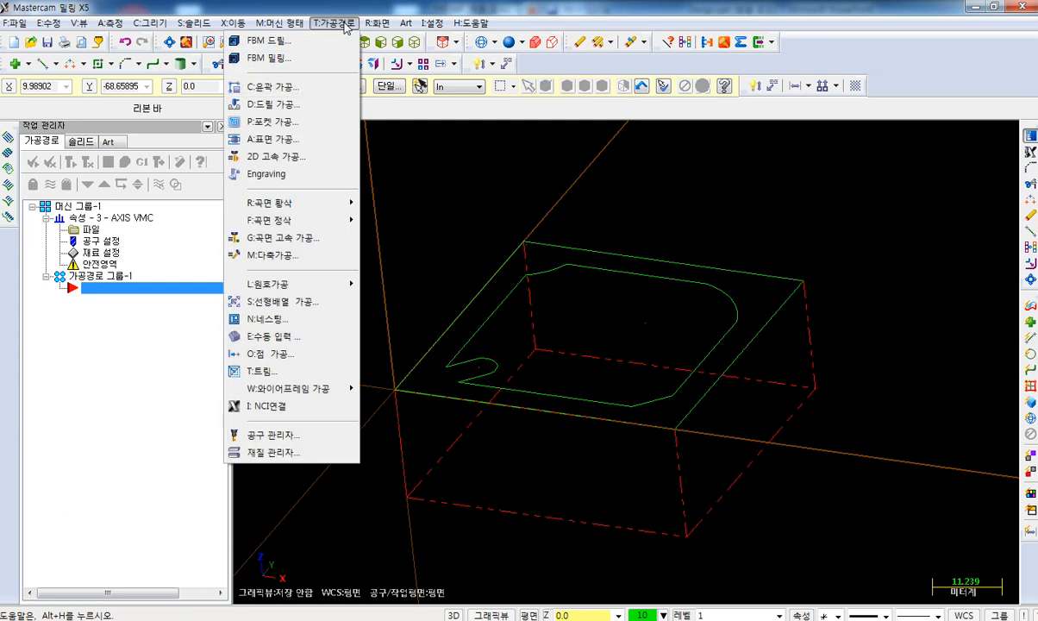
- Start a contour toolpath with the NC file name 윤곽가공 and chain the inner profile from its slanted edge near the notch
{"action": "left_click", "coordinate": [302, 89]}
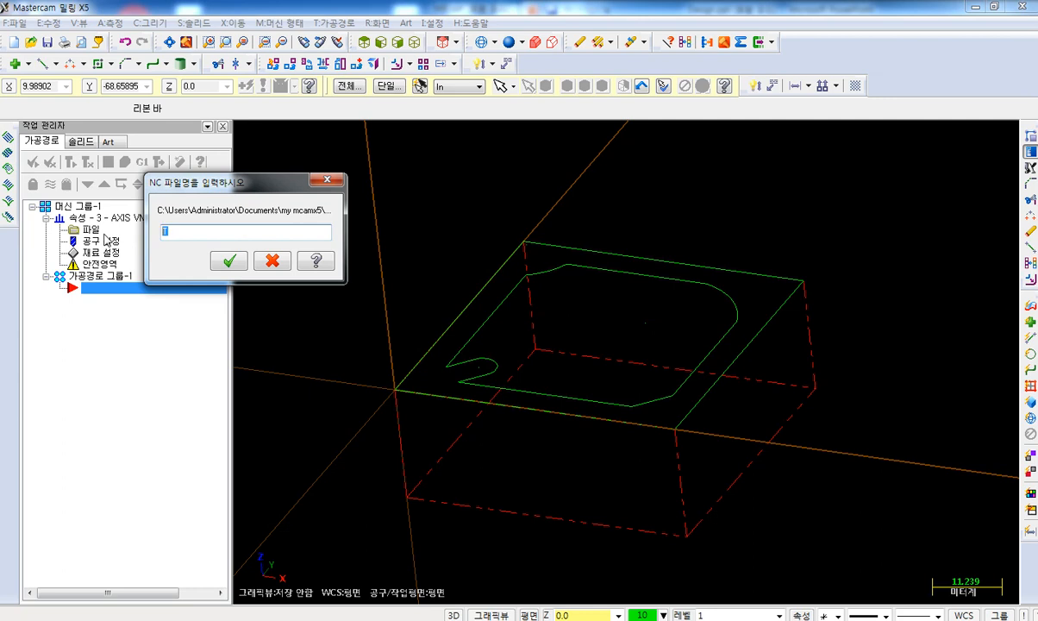
{"action": "type", "text": "dbs과가고"}
{"action": "key", "text": "Return"}
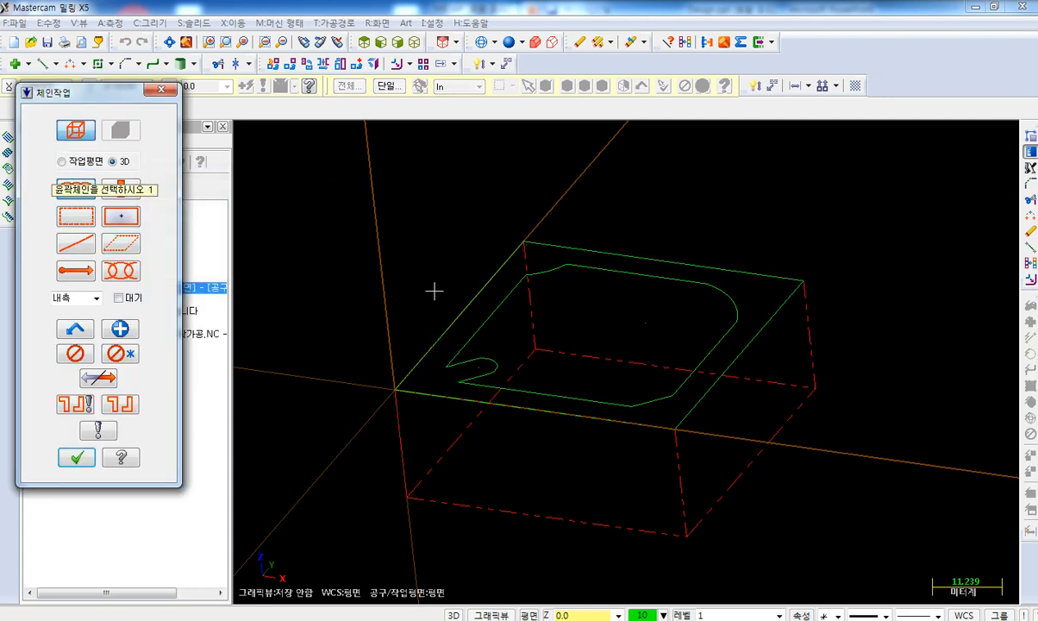
{"action": "left_click_drag", "start_coordinate": [76, 191], "coordinate": [252, 127]}
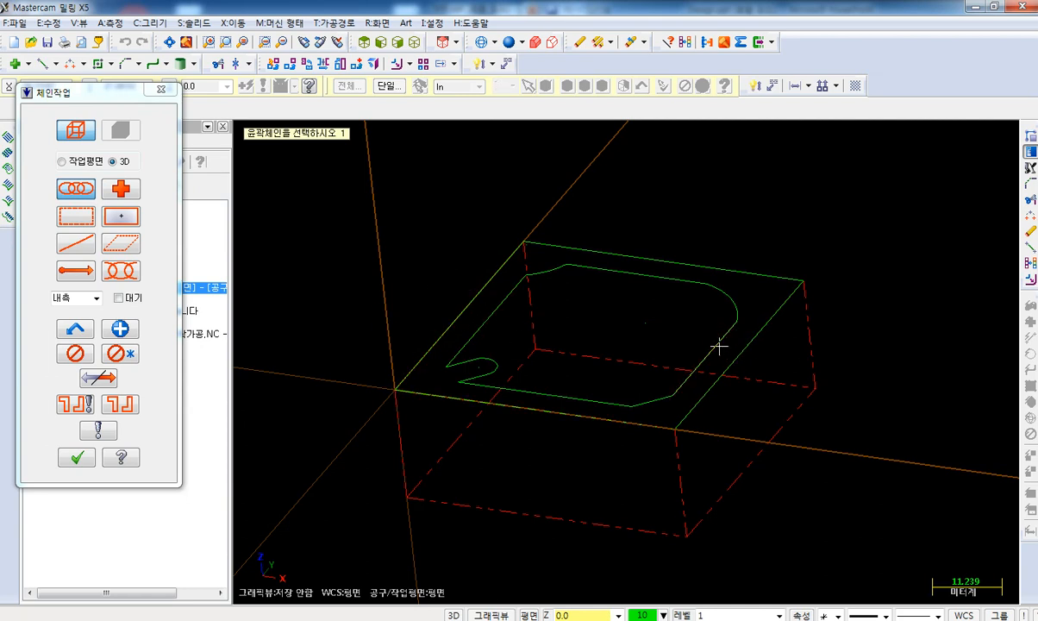
{"action": "left_click", "coordinate": [456, 350]}
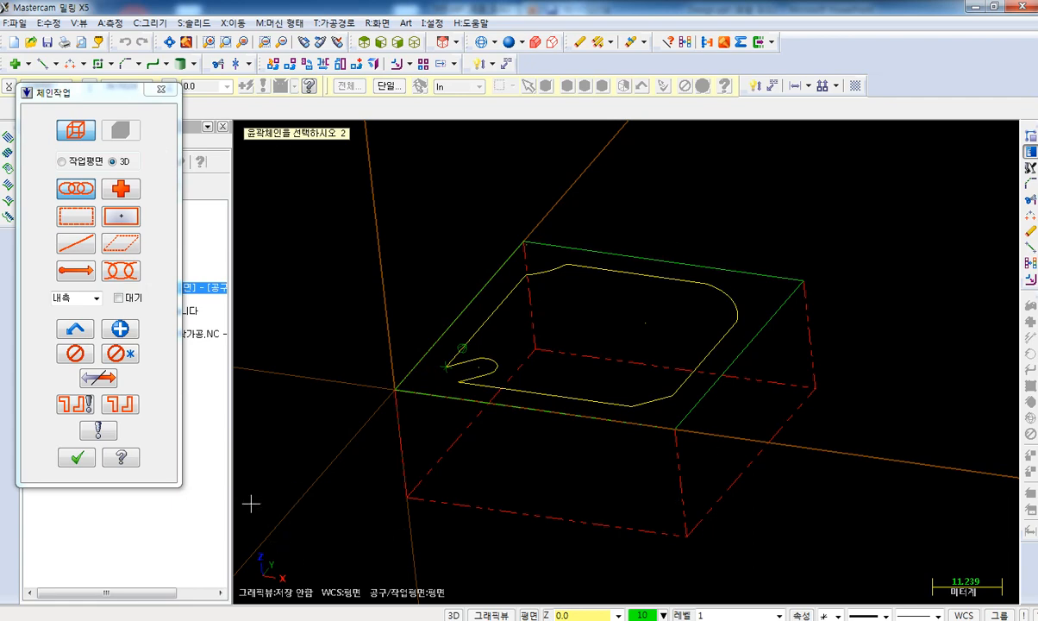
{"action": "left_click", "coordinate": [80, 457]}
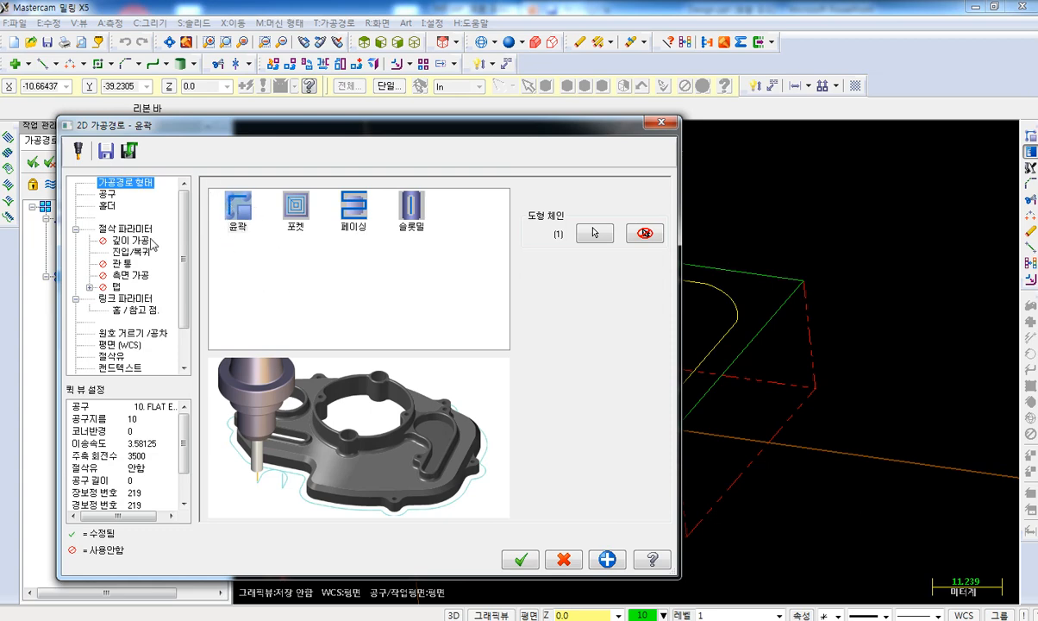
- Open the library tool selection from the contour toolpath's tool settings
{"action": "left_click", "coordinate": [107, 194]}
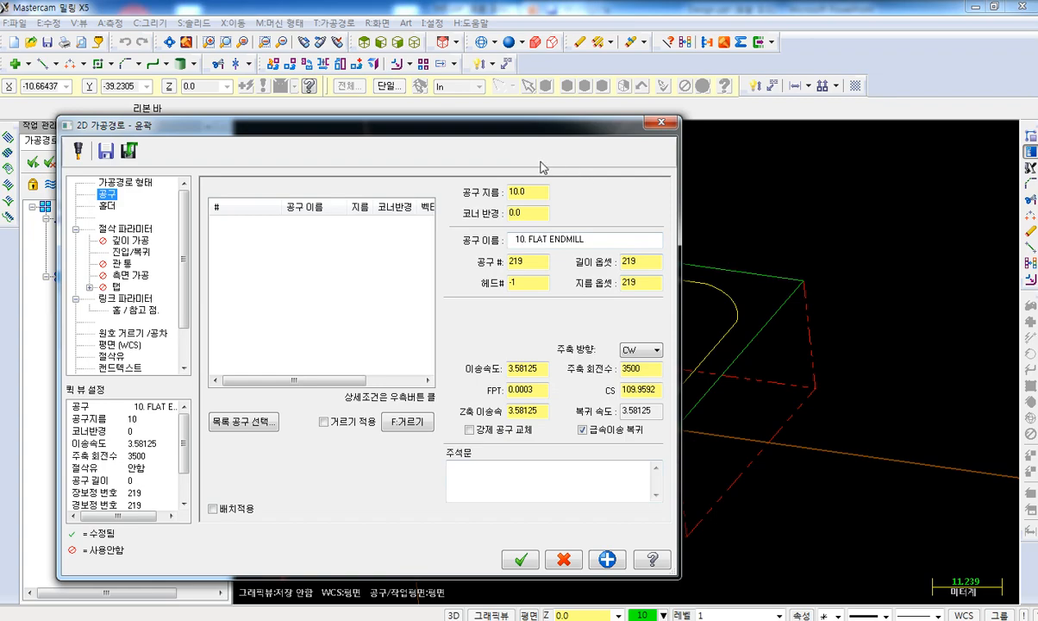
{"action": "left_click_drag", "start_coordinate": [457, 123], "coordinate": [528, 452]}
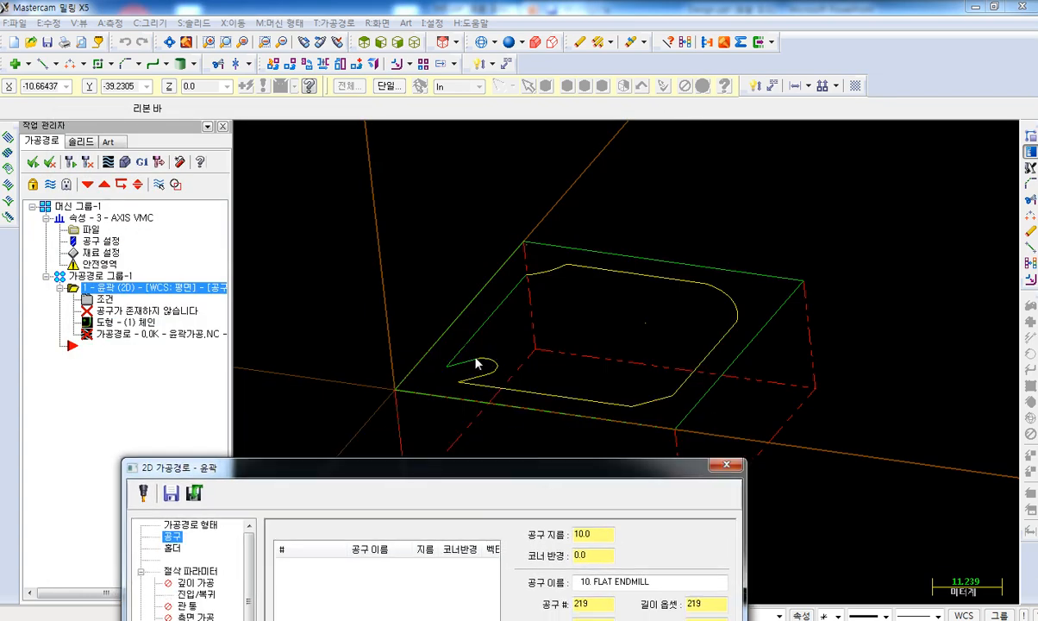
{"action": "left_click_drag", "start_coordinate": [472, 475], "coordinate": [544, 92]}
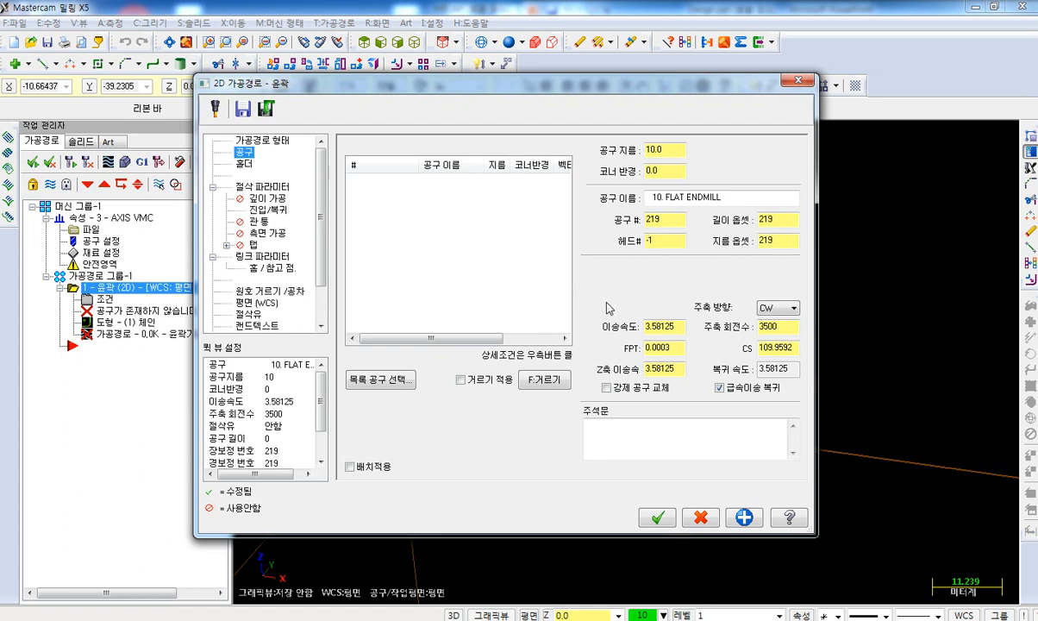
{"action": "right_click", "coordinate": [455, 212]}
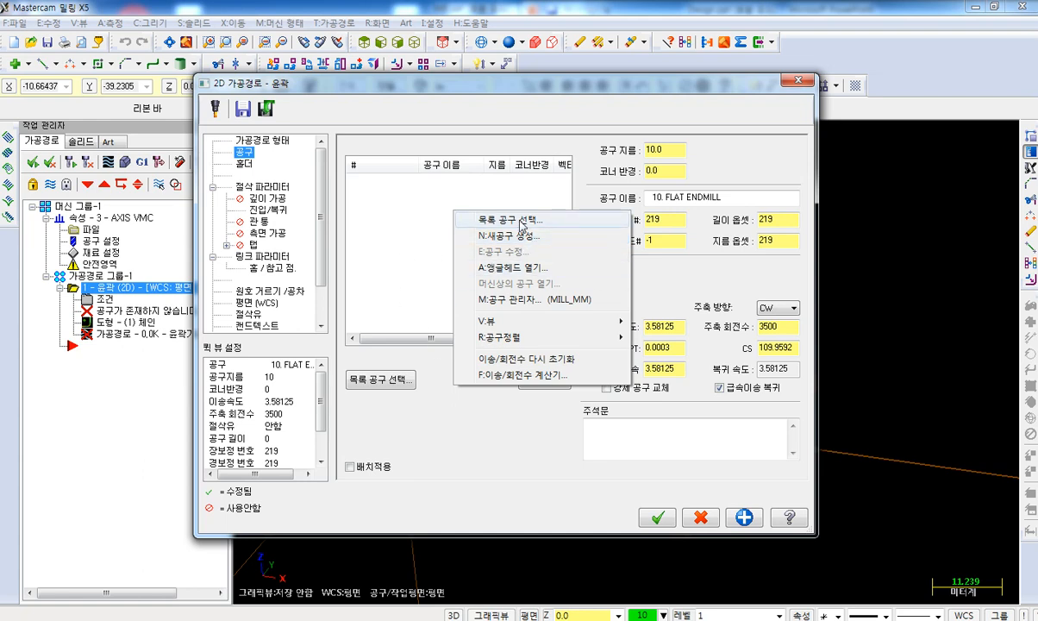
{"action": "left_click", "coordinate": [419, 223]}
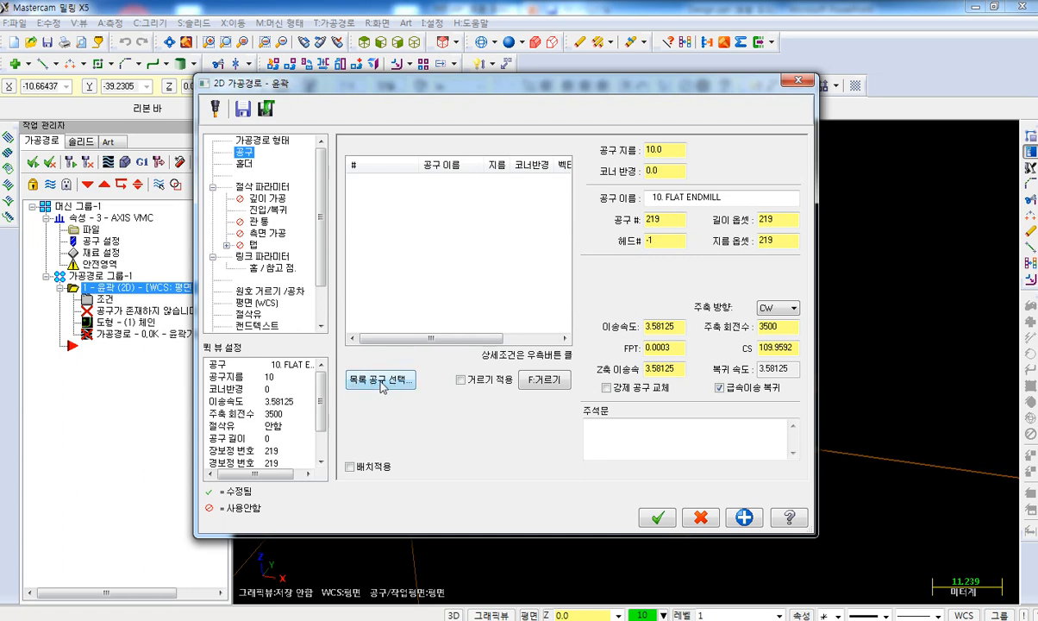
{"action": "left_click", "coordinate": [381, 381]}
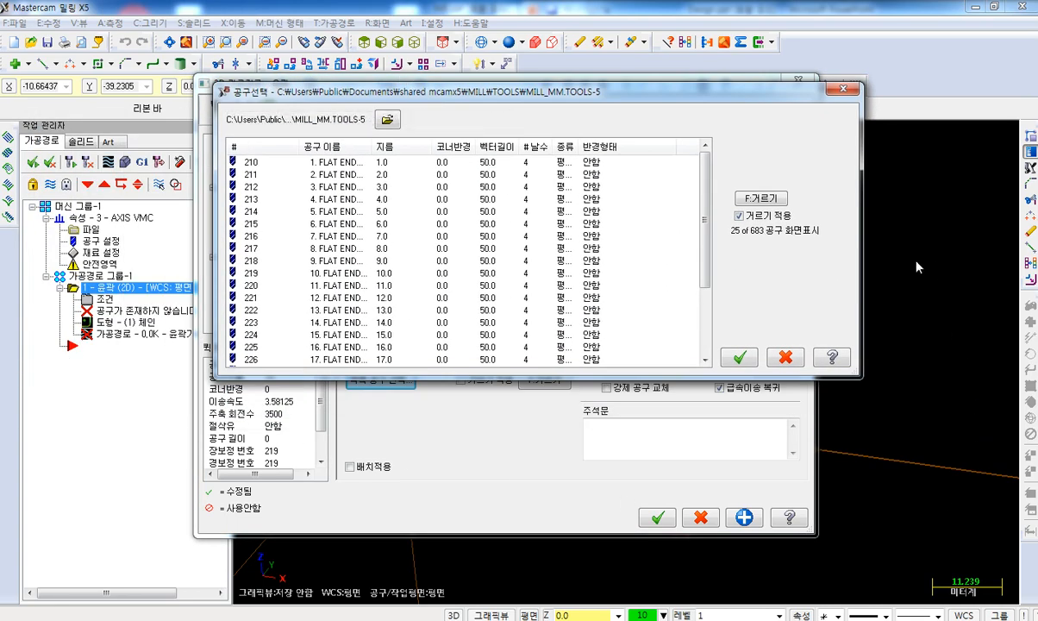
- Examine the available tool library files, the list of flat endmills and the tool filter options
{"action": "left_click", "coordinate": [389, 122]}
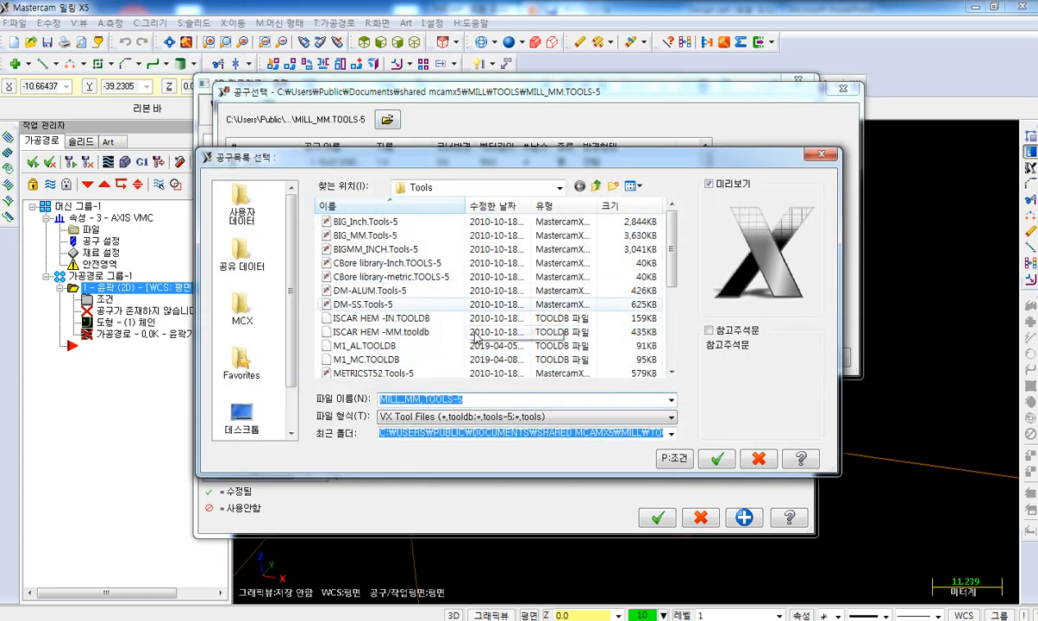
{"action": "left_click", "coordinate": [822, 153]}
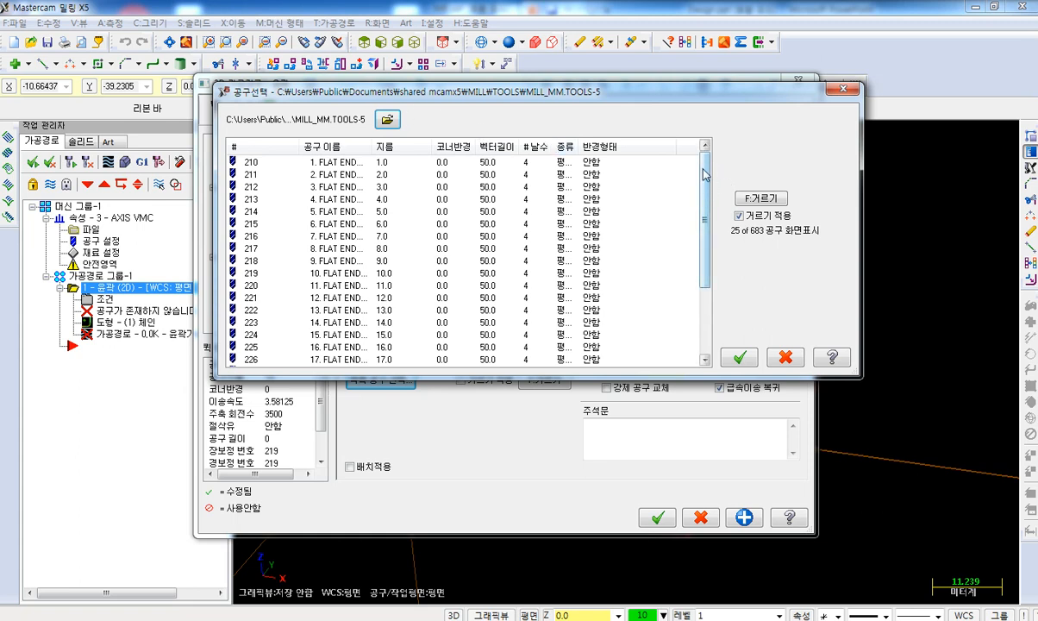
{"action": "scroll", "coordinate": [666, 165], "scroll_direction": "down", "scroll_amount": 3}
{"action": "scroll", "coordinate": [686, 233], "scroll_direction": "up", "scroll_amount": 3}
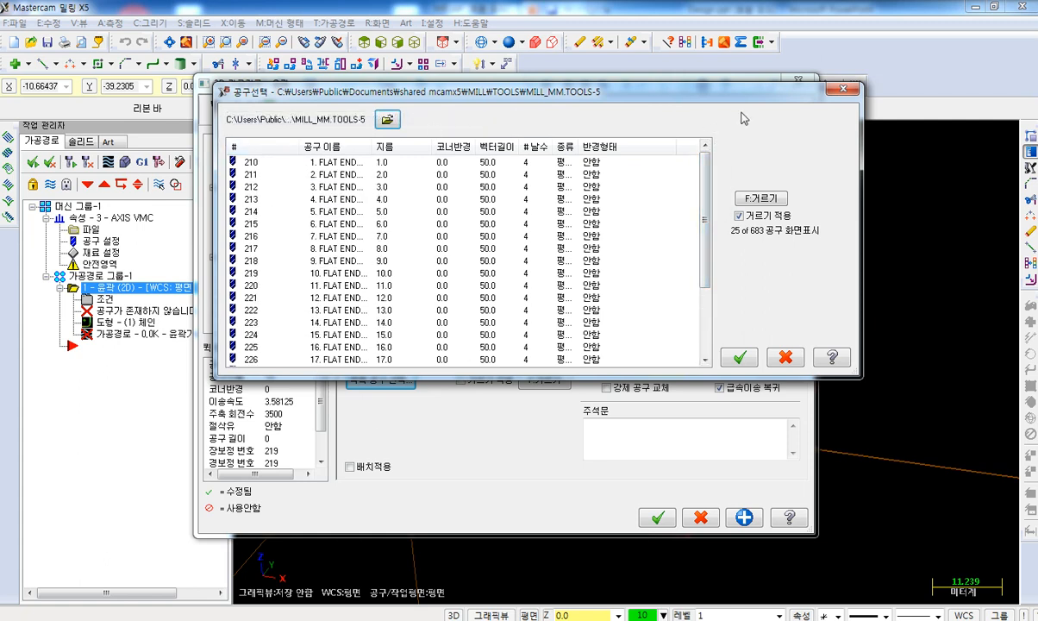
{"action": "left_click", "coordinate": [775, 200]}
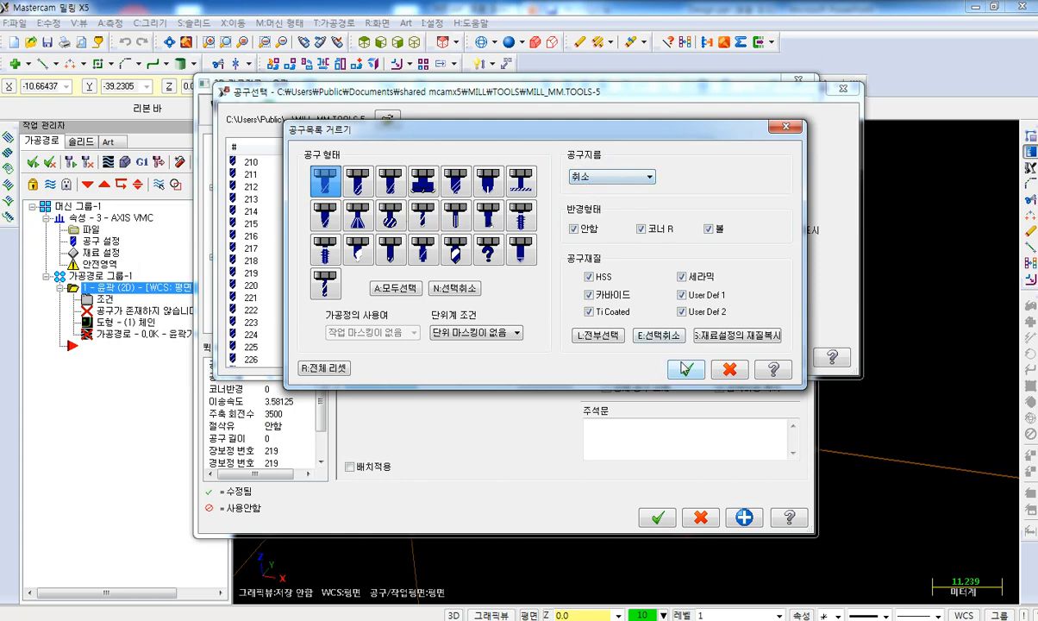
{"action": "left_click", "coordinate": [683, 369]}
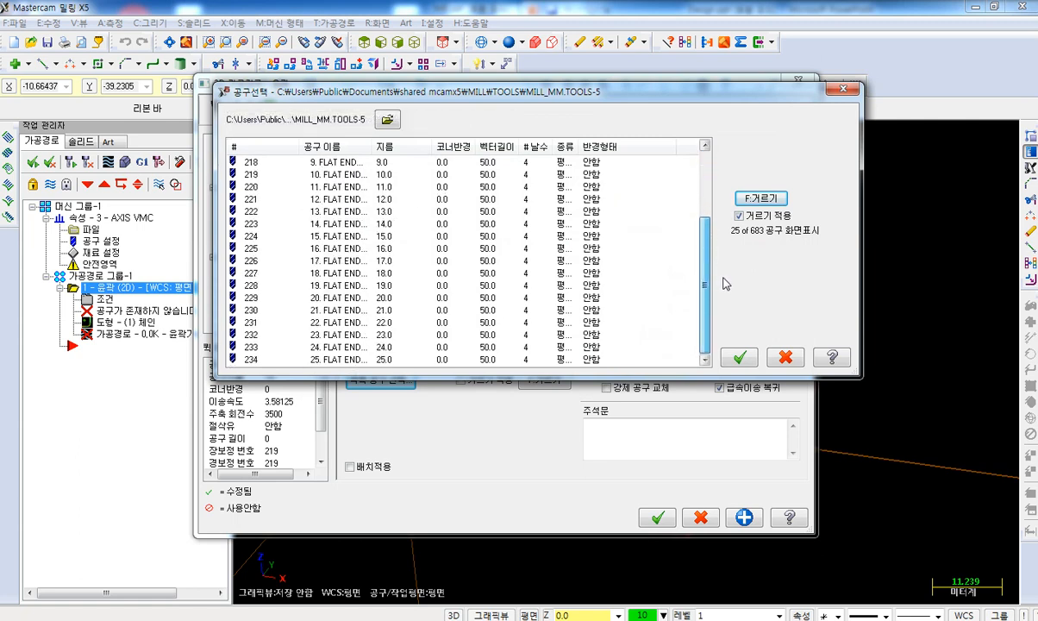
{"action": "scroll", "coordinate": [552, 276], "scroll_direction": "up", "scroll_amount": 3}
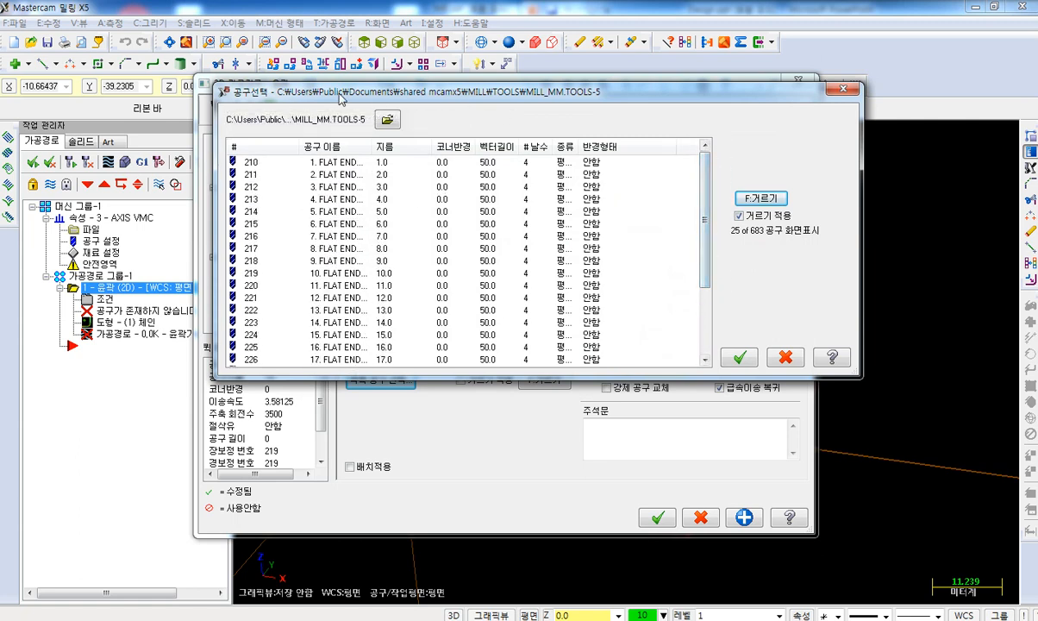
- Filter the tool library to flat endmills with a diameter less than 6 mm
{"action": "left_click", "coordinate": [760, 199]}
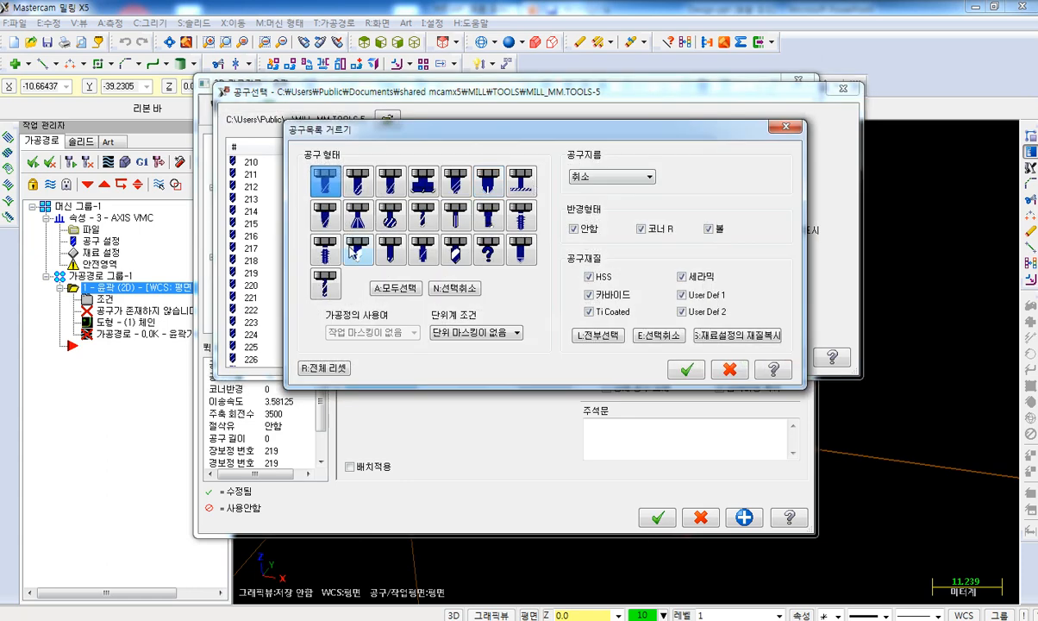
{"action": "left_click", "coordinate": [623, 177]}
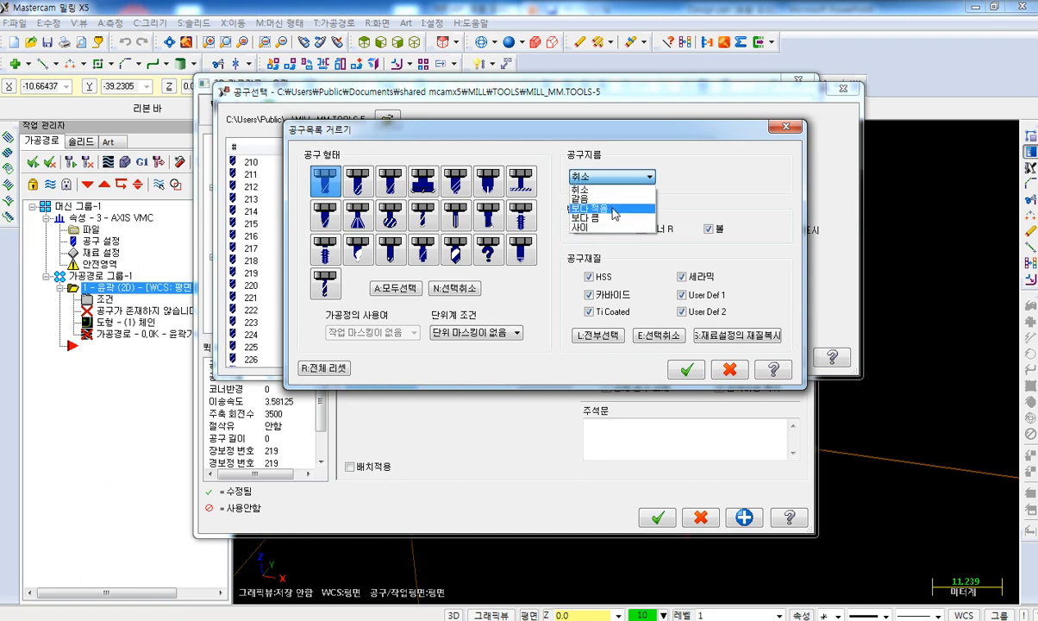
{"action": "left_click", "coordinate": [615, 210]}
{"action": "type", "text": "6"}
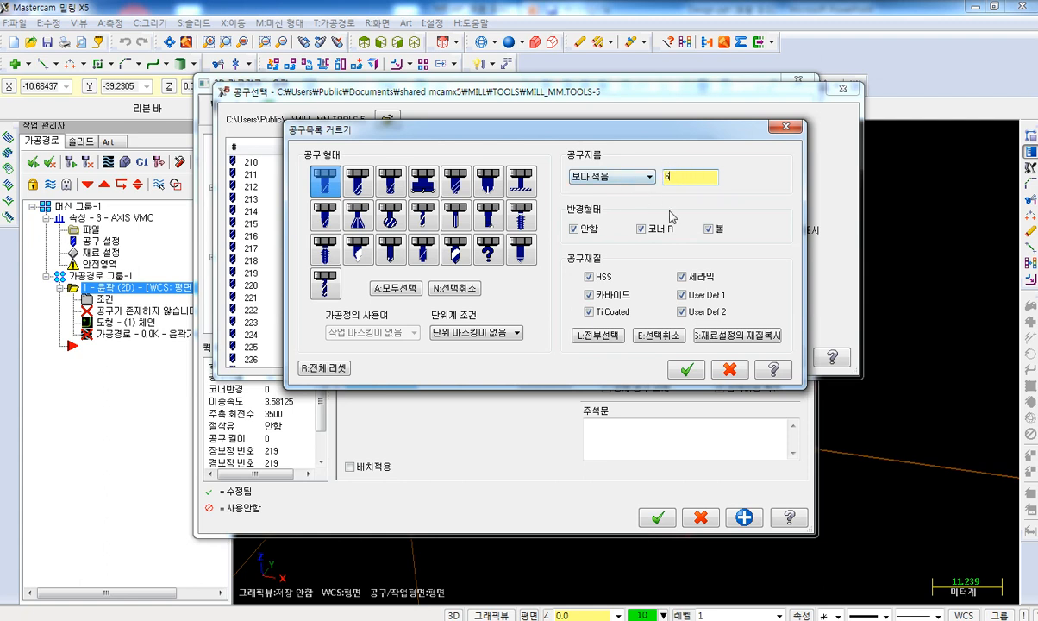
{"action": "left_click", "coordinate": [686, 370]}
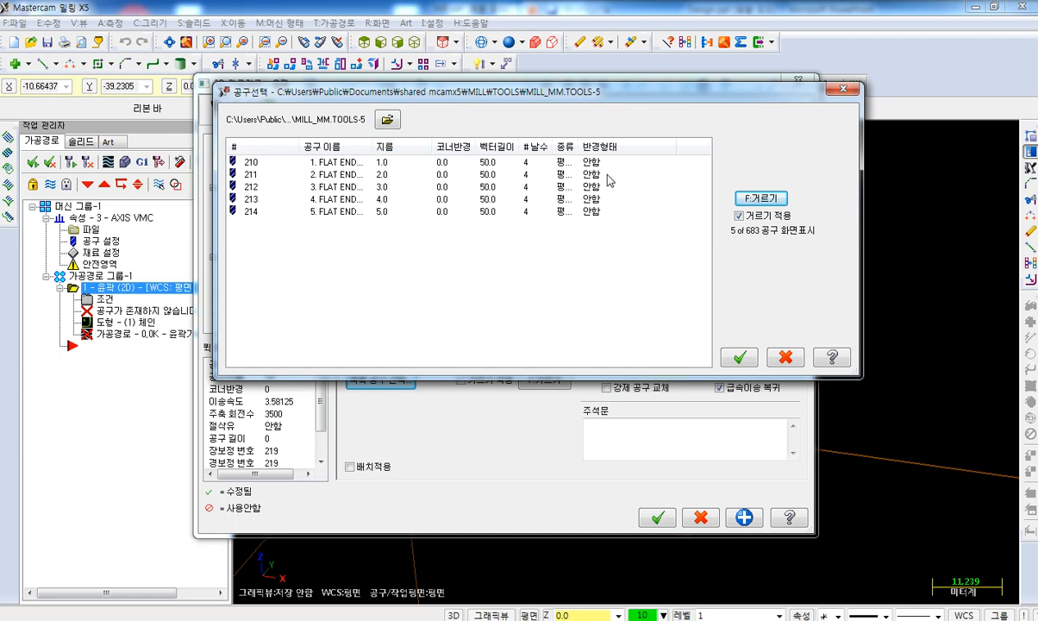
- Filter the flat endmills to a diameter equal to 4 mm, and compare the tool list with the filter off and on
{"action": "left_click", "coordinate": [759, 199]}
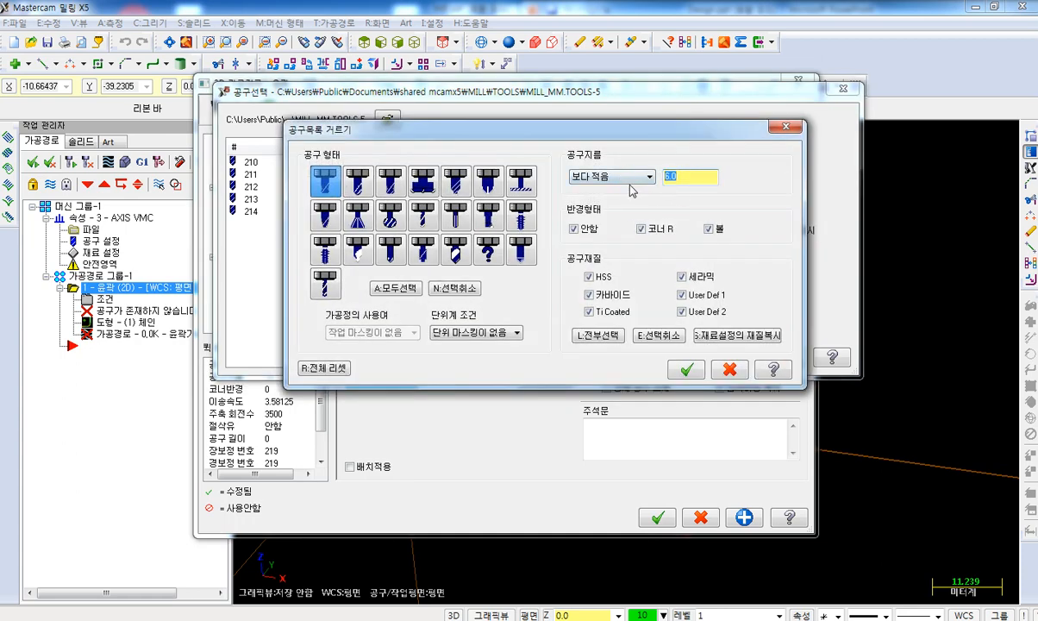
{"action": "left_click", "coordinate": [597, 177]}
{"action": "left_click", "coordinate": [611, 199]}
{"action": "type", "text": "4"}
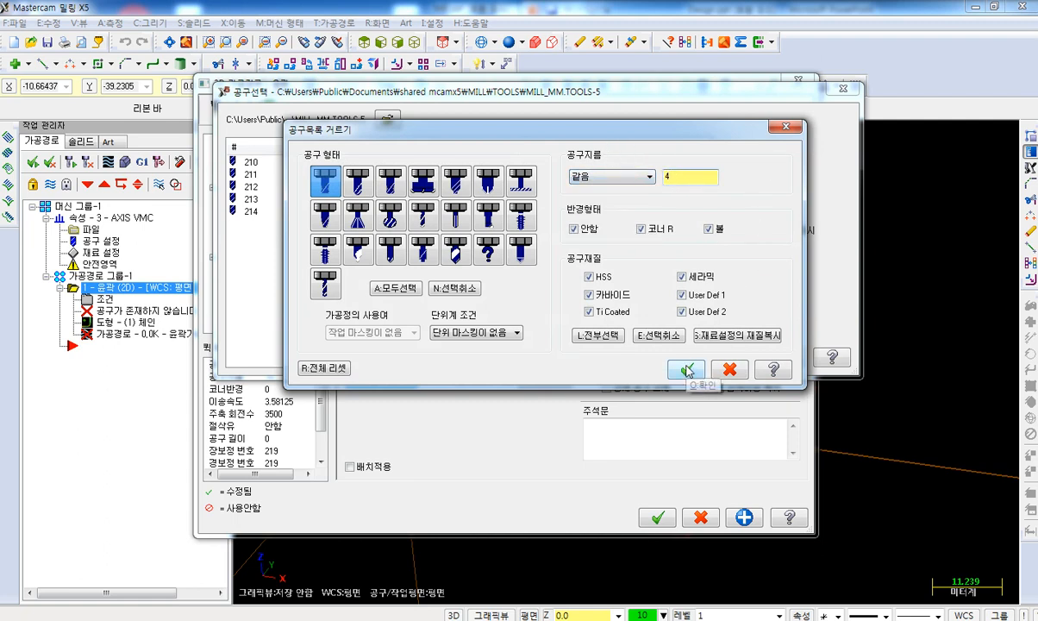
{"action": "left_click", "coordinate": [688, 371]}
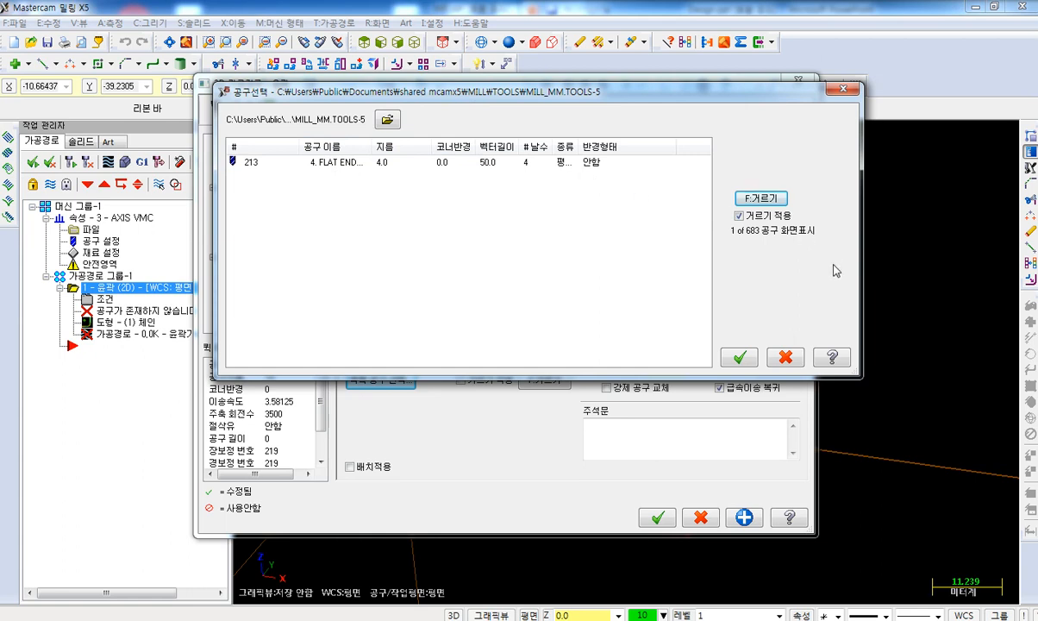
{"action": "left_click", "coordinate": [739, 216]}
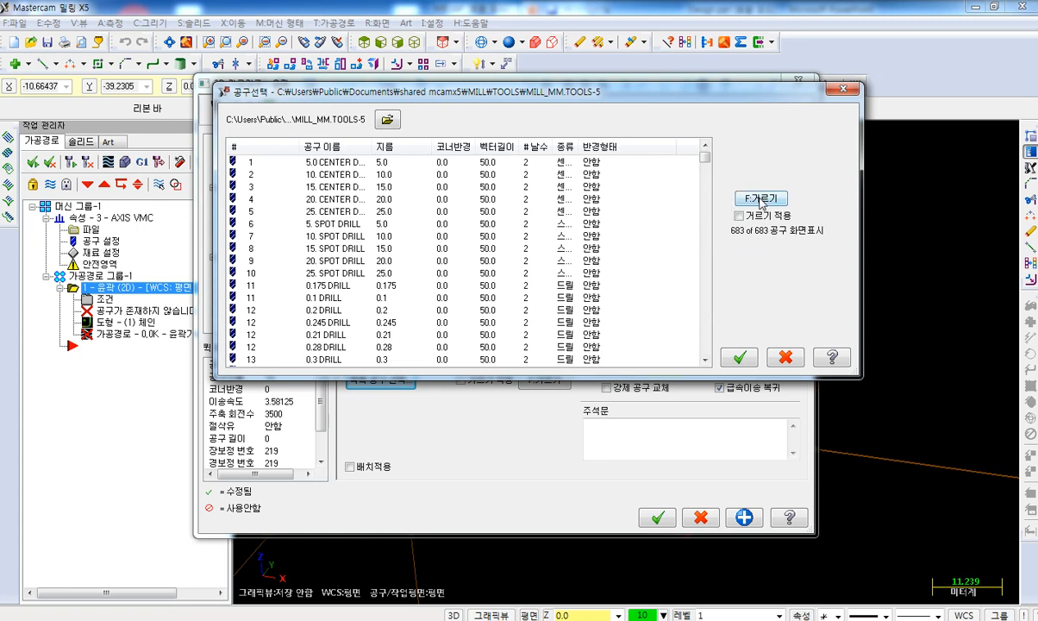
{"action": "left_click", "coordinate": [739, 216]}
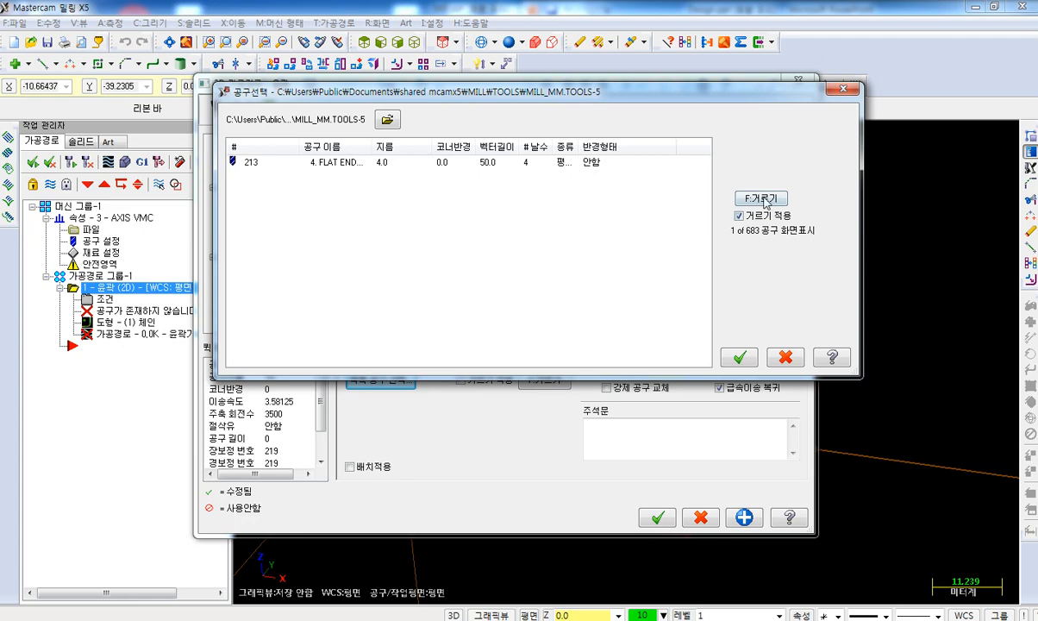
- Filter the flat endmills to diameters between 2 and 6 mm and choose the 4 mm flat endmill for the toolpath
{"action": "left_click", "coordinate": [763, 199]}
{"action": "left_click", "coordinate": [639, 177]}
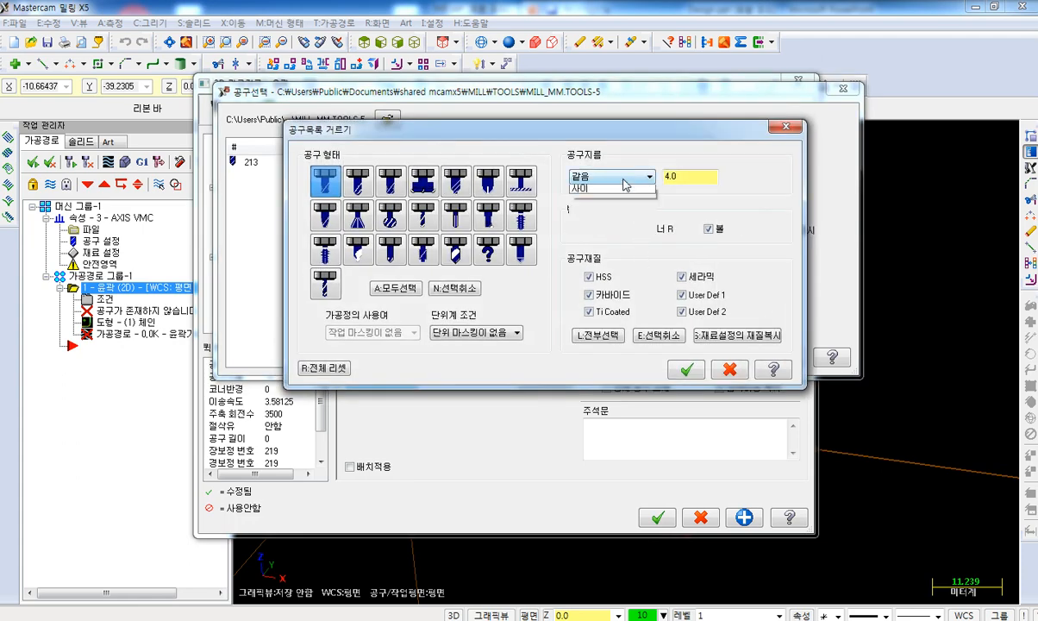
{"action": "left_click", "coordinate": [578, 226]}
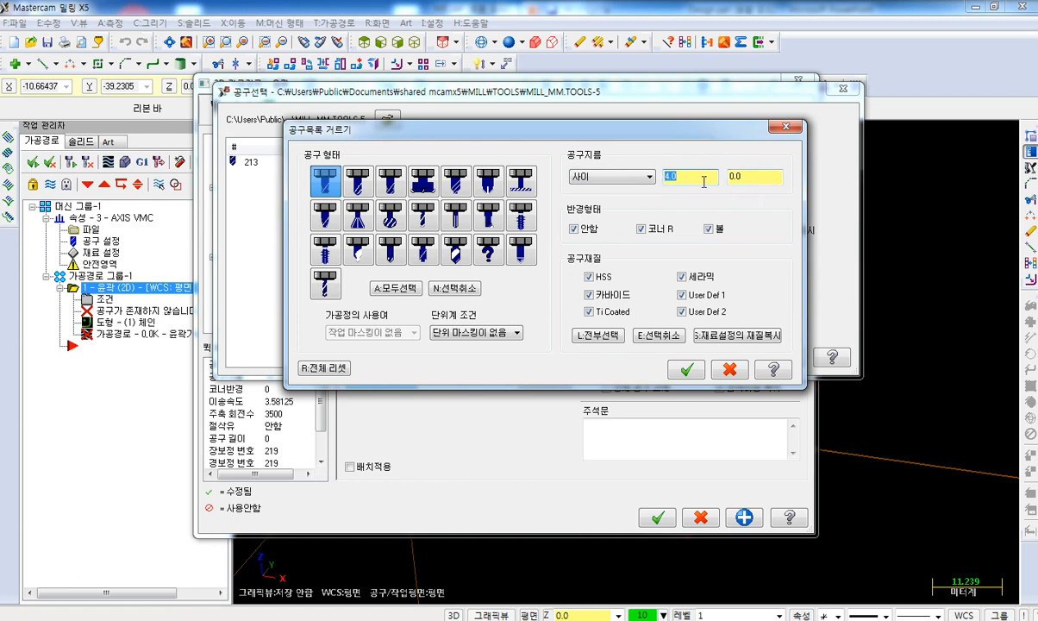
{"action": "type", "text": "2"}
{"action": "left_click", "coordinate": [752, 176]}
{"action": "double_click", "coordinate": [753, 176]}
{"action": "left_click", "coordinate": [686, 369]}
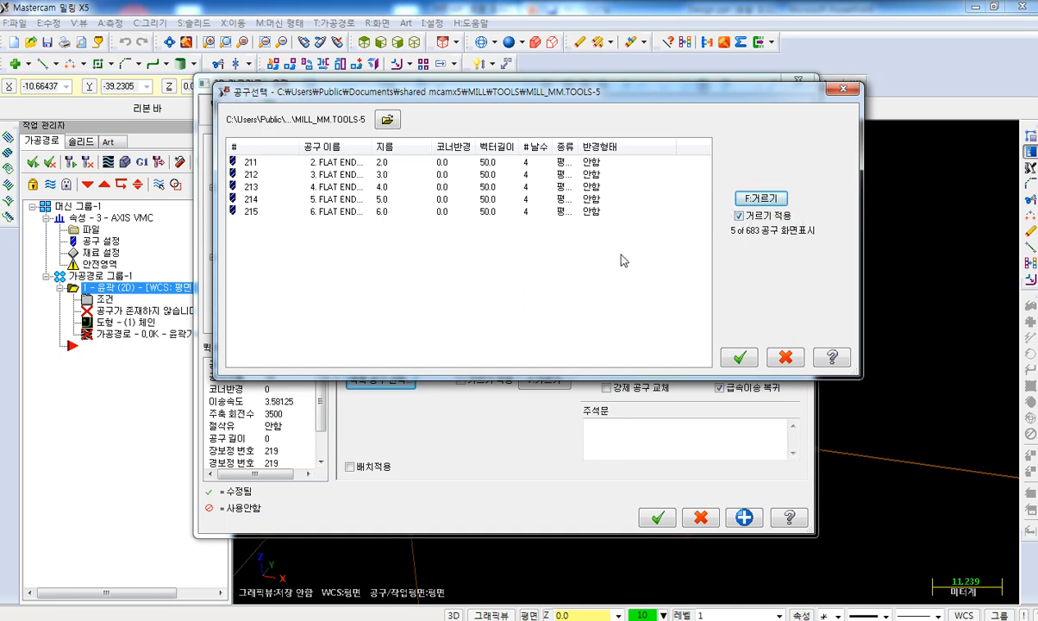
{"action": "double_click", "coordinate": [333, 186]}
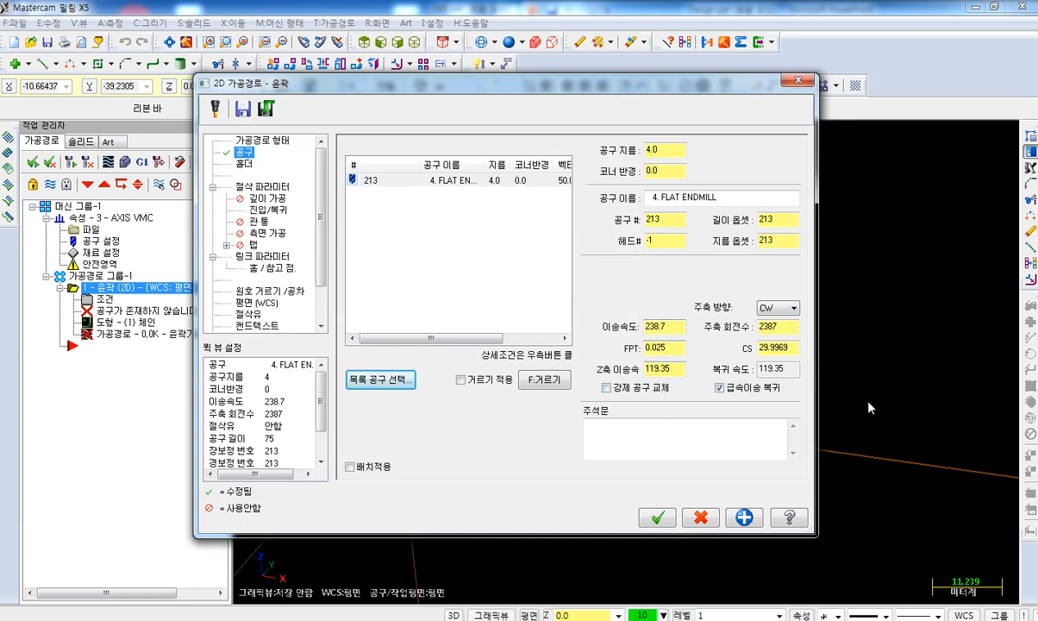
- Set the 4 mm flat endmill's tool number to 1, and review its tool type and its diameter and length offset numbers
{"action": "double_click", "coordinate": [442, 181]}
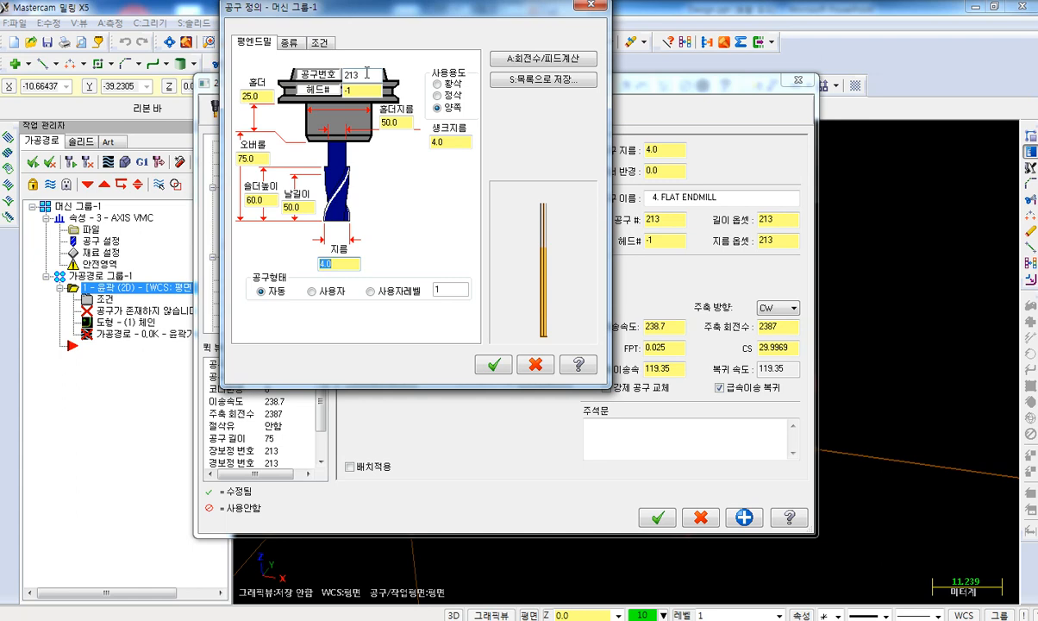
{"action": "double_click", "coordinate": [352, 75]}
{"action": "type", "text": "1"}
{"action": "left_click_drag", "start_coordinate": [349, 4], "coordinate": [593, 85]}
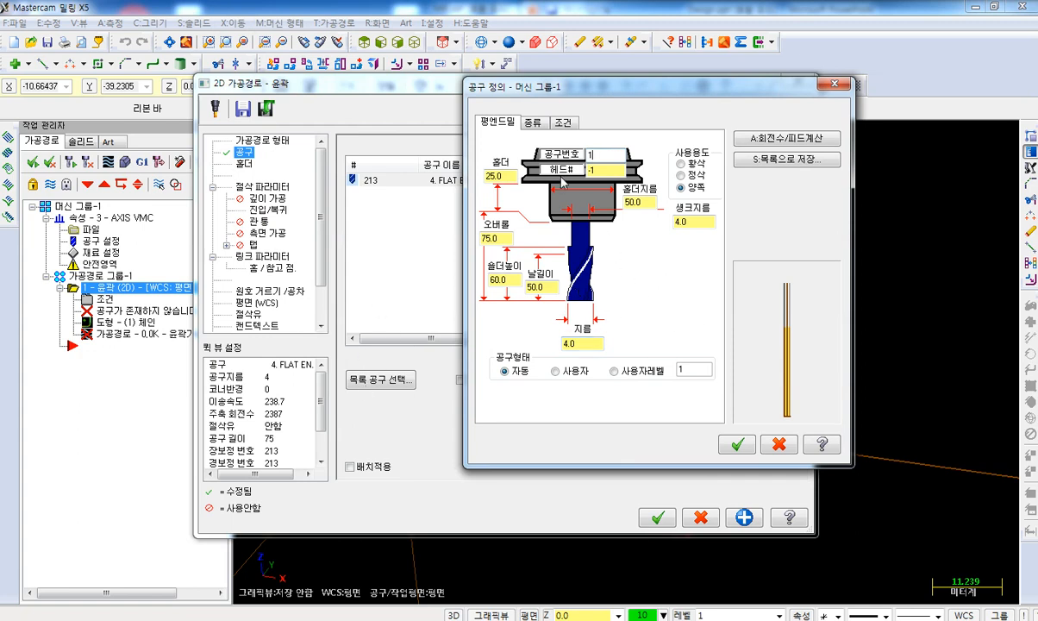
{"action": "left_click", "coordinate": [532, 122]}
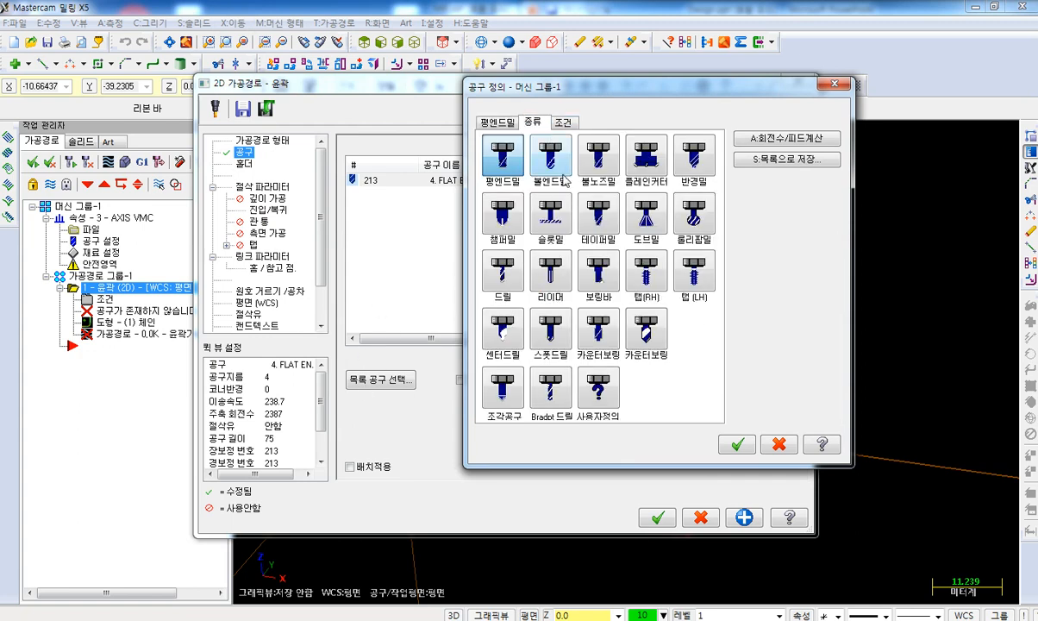
{"action": "left_click", "coordinate": [565, 123]}
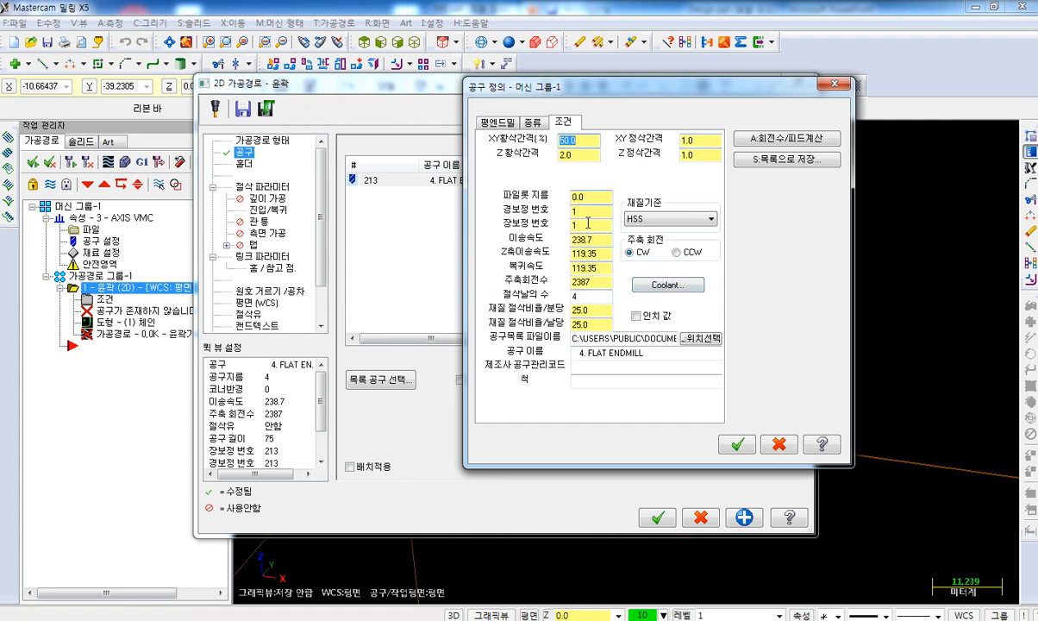
{"action": "left_click", "coordinate": [497, 123]}
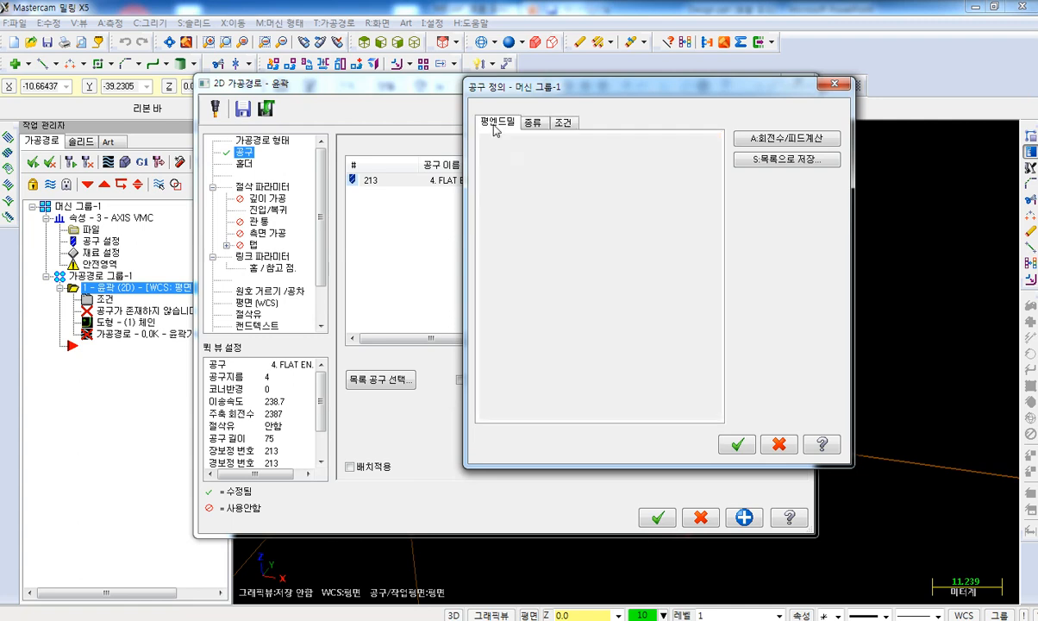
- Set the endmill's feed rate to 400 and its Z-axis plunge rate to 300 in the tool's cutting conditions
{"action": "left_click", "coordinate": [562, 122]}
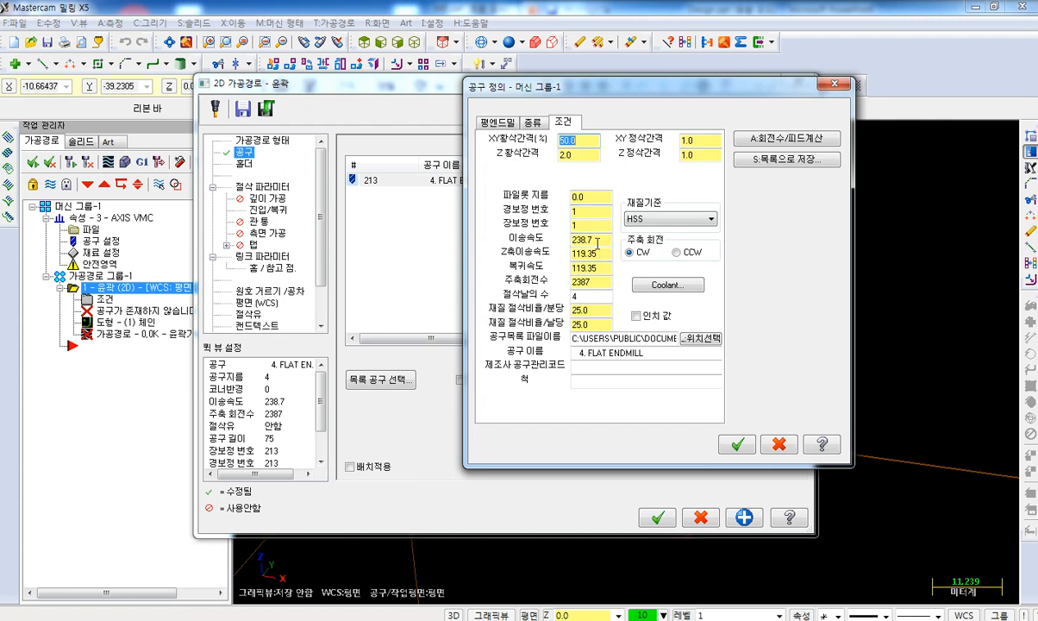
{"action": "left_click", "coordinate": [601, 242]}
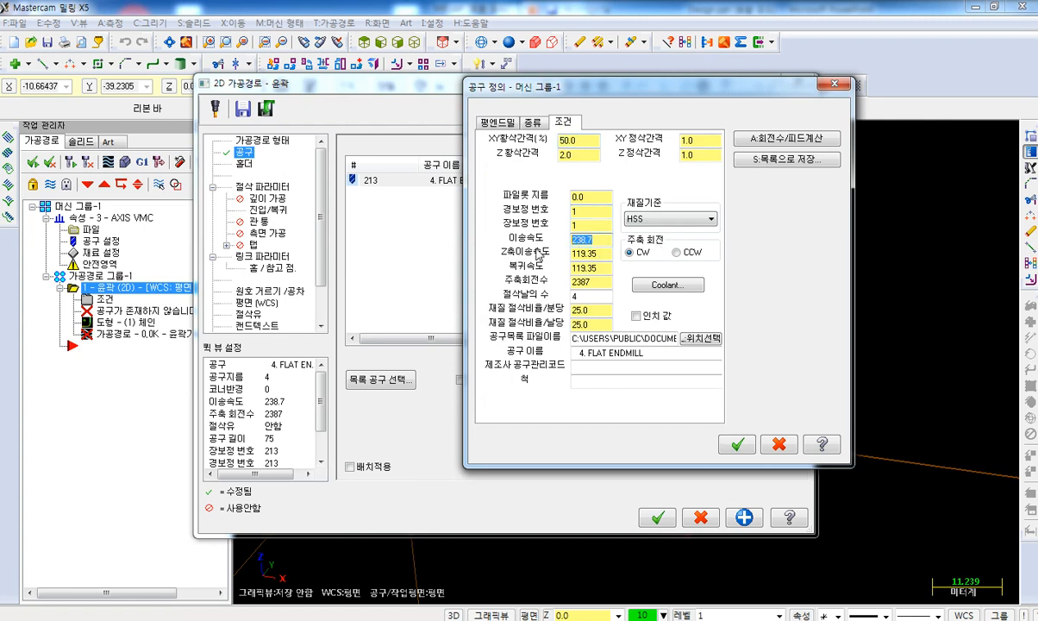
{"action": "type", "text": "400"}
{"action": "left_click", "coordinate": [600, 253]}
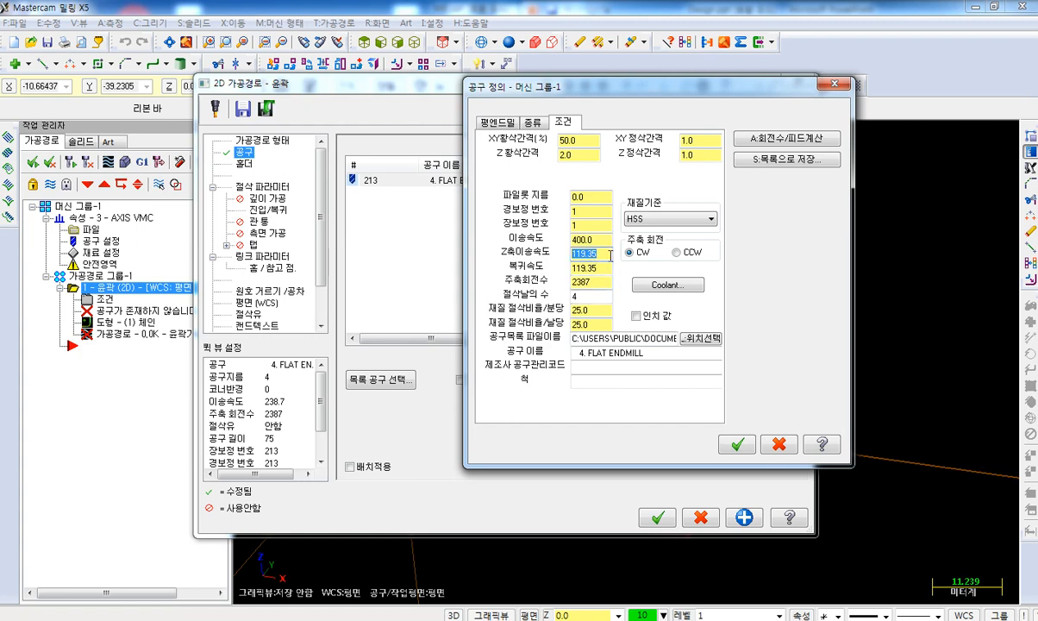
{"action": "type", "text": "300.0"}
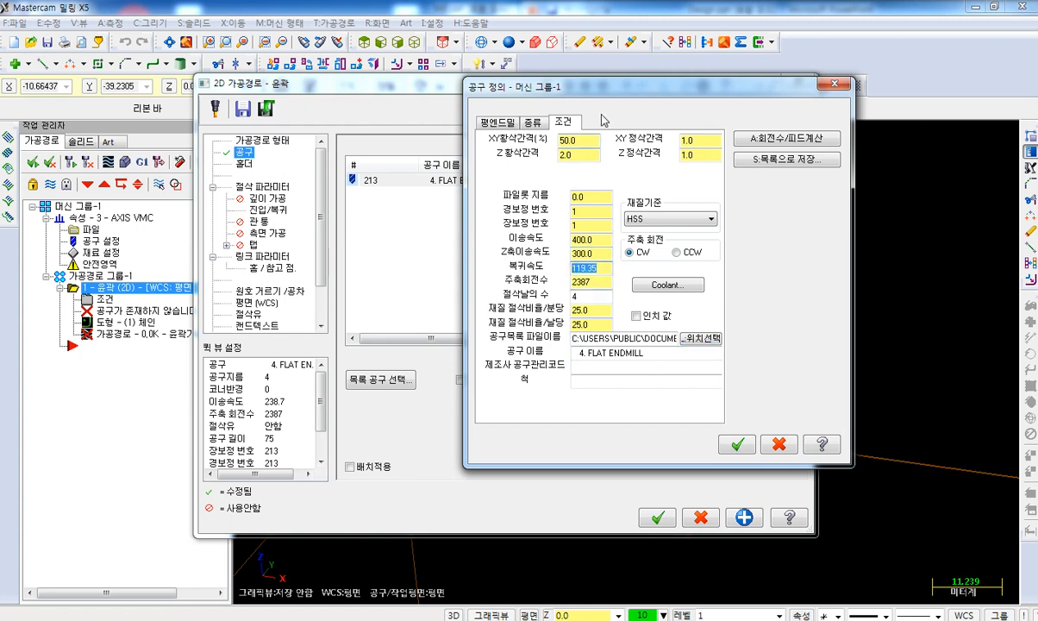
{"action": "key", "text": "Tab"}
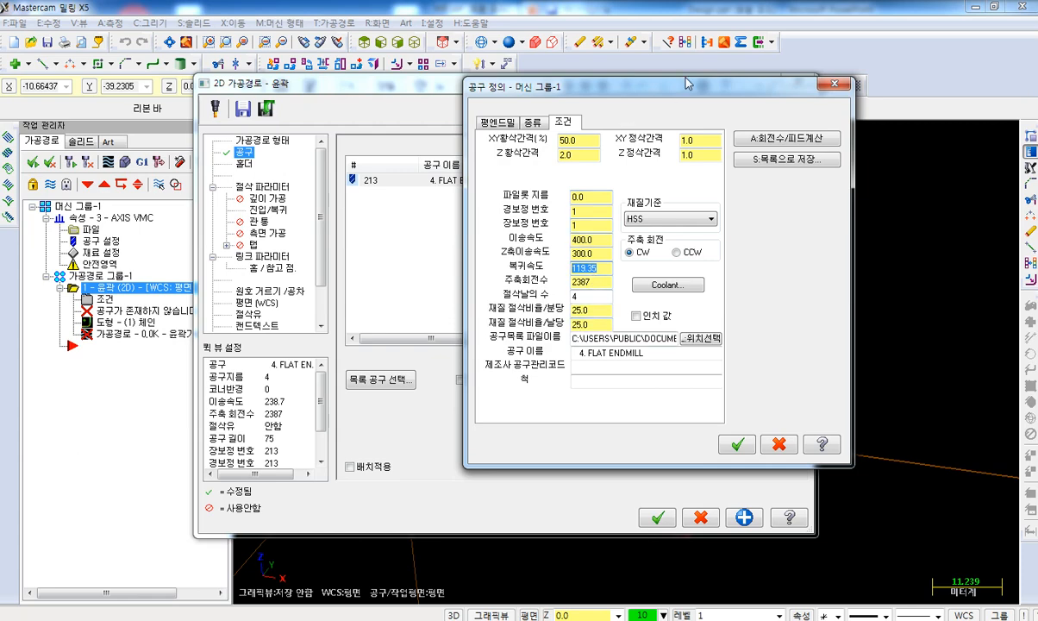
- Set the endmill's spindle speed to 4000 and its number of flutes to 2
{"action": "left_click_drag", "start_coordinate": [656, 86], "coordinate": [341, 61]}
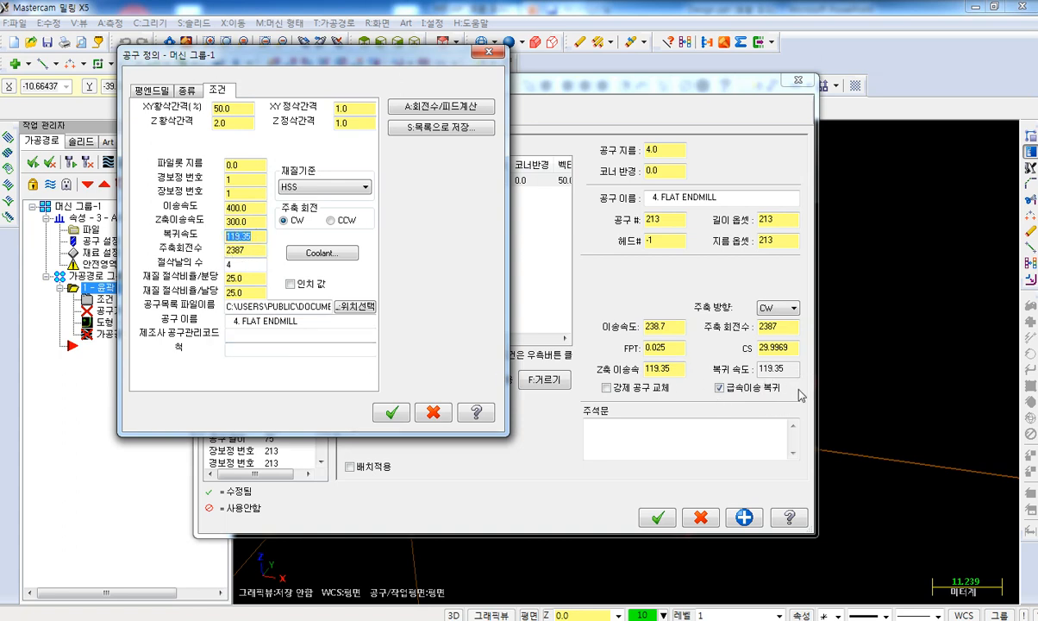
{"action": "double_click", "coordinate": [257, 251]}
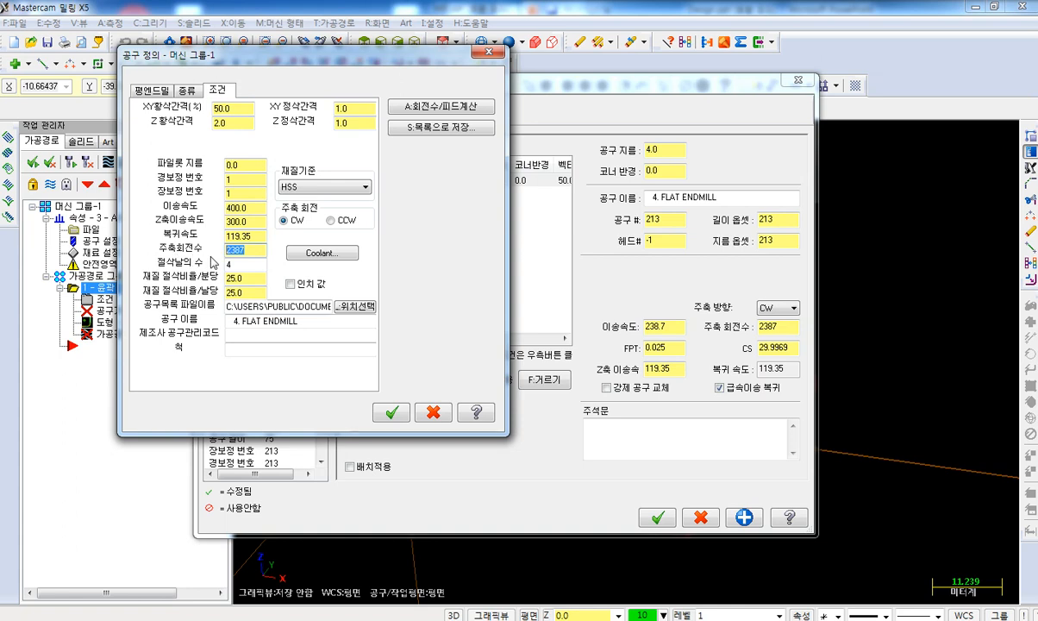
{"action": "type", "text": "4000"}
{"action": "key", "text": "Tab"}
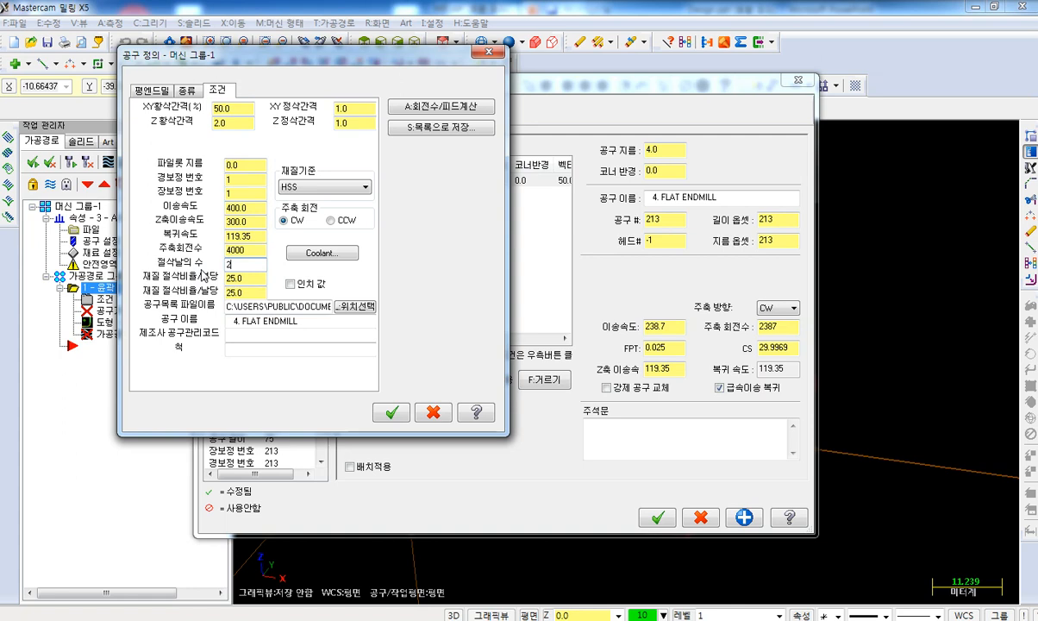
{"action": "left_click", "coordinate": [252, 250]}
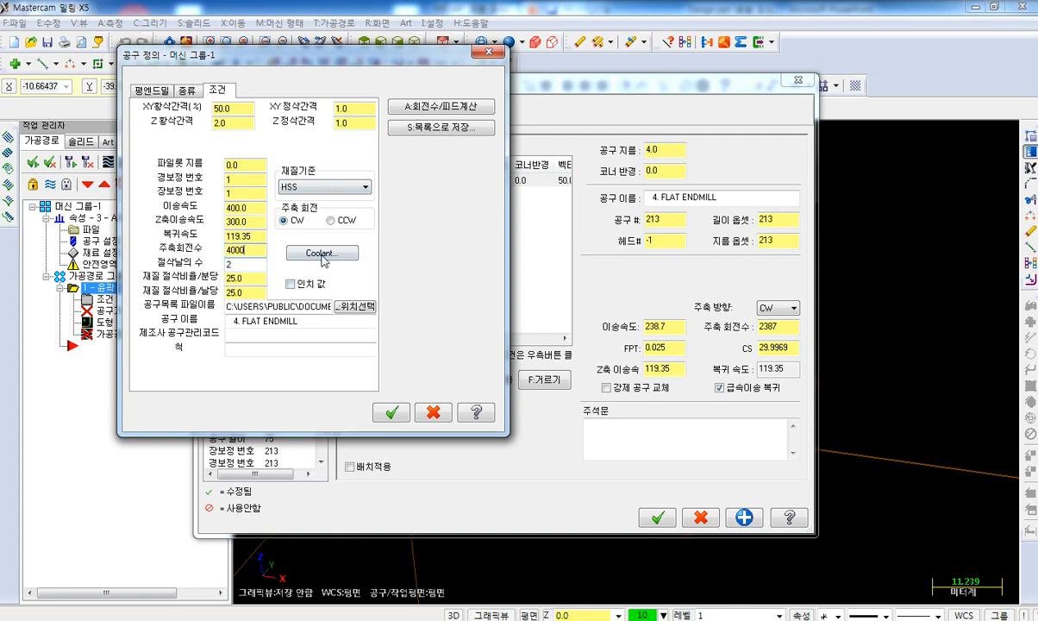
- Turn Flood coolant on for the endmill and accept the tool definition
{"action": "left_click", "coordinate": [321, 253]}
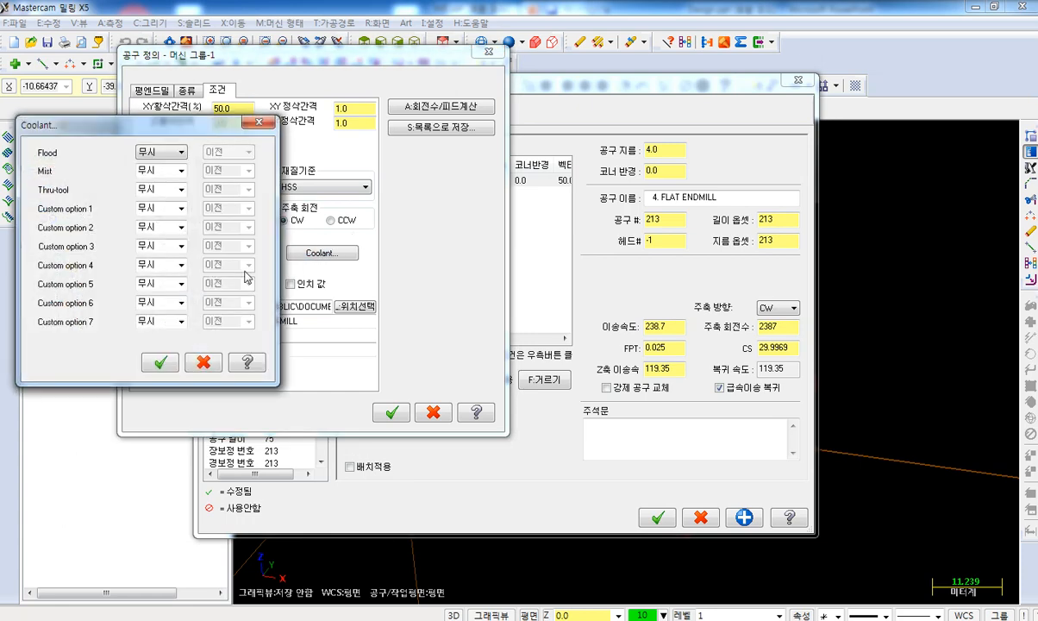
{"action": "left_click", "coordinate": [166, 161]}
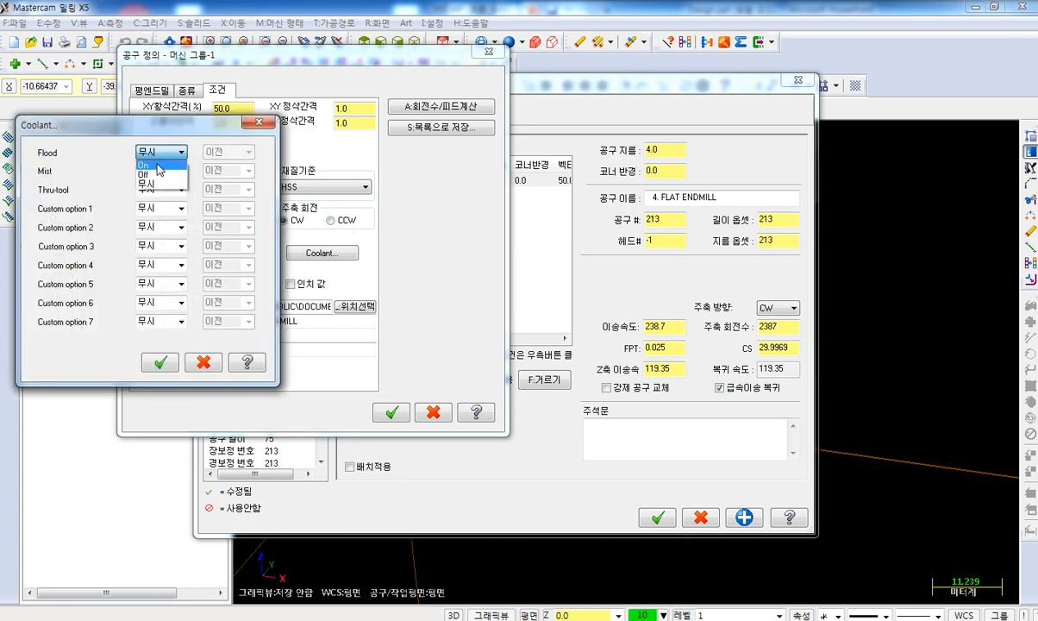
{"action": "left_click", "coordinate": [140, 168]}
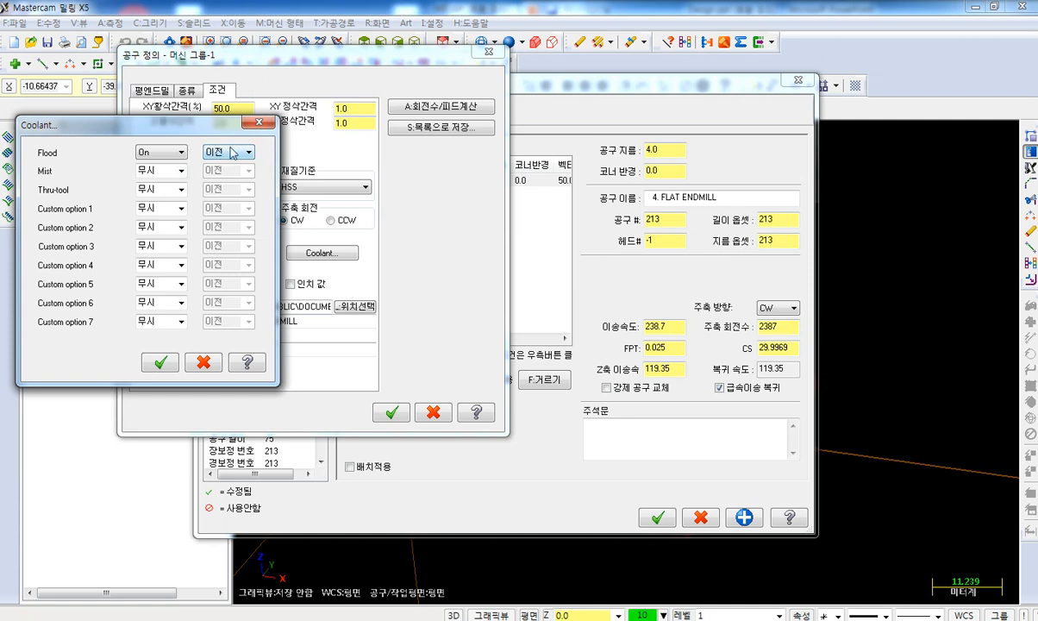
{"action": "left_click", "coordinate": [162, 363]}
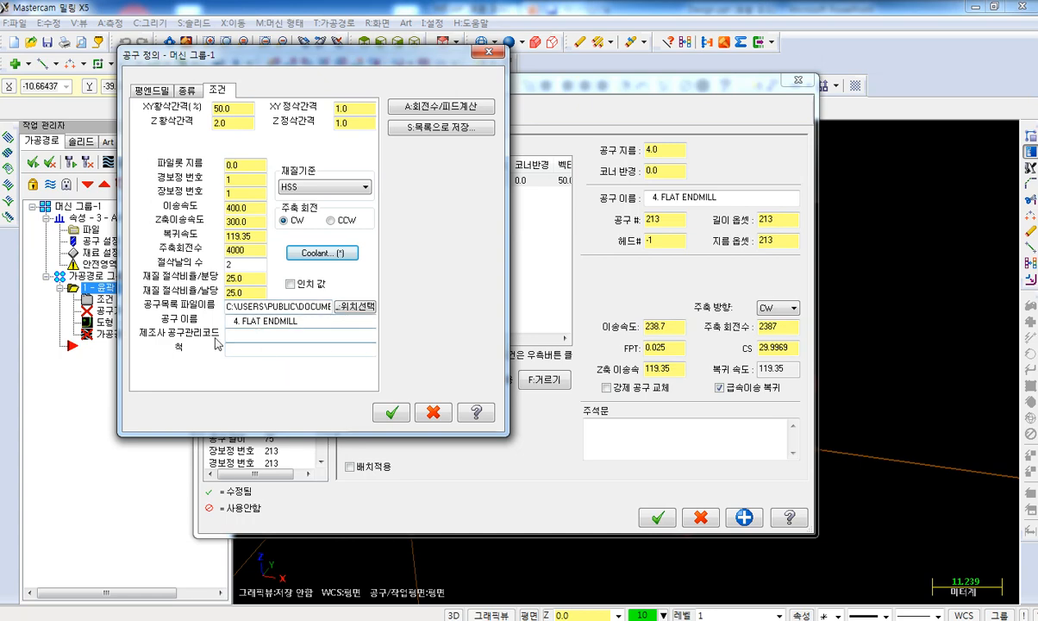
{"action": "left_click", "coordinate": [387, 413]}
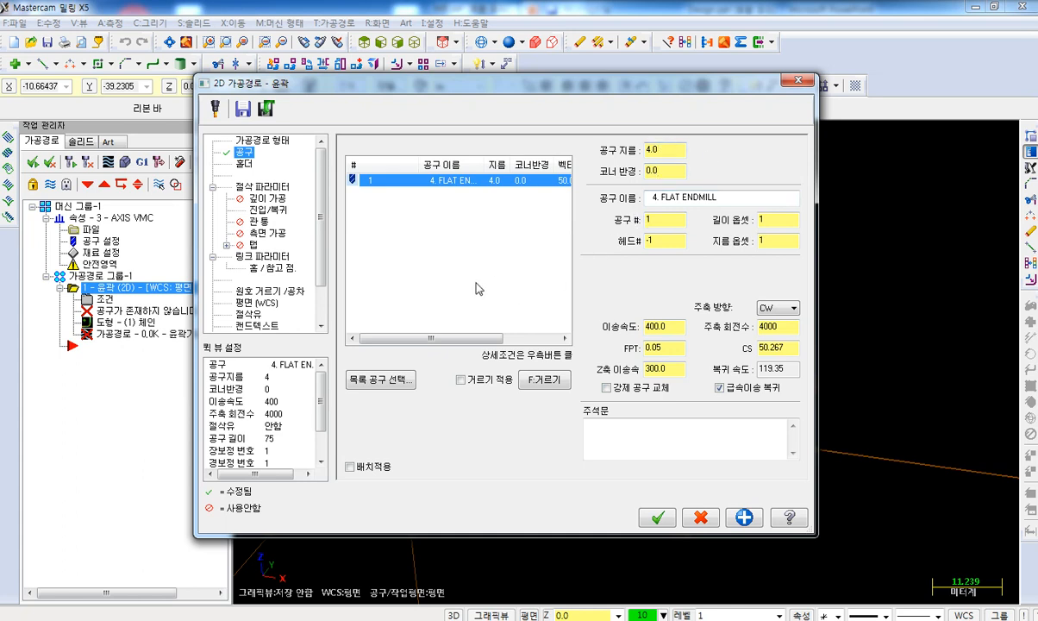
- Load the BT30.holders library as the holder list for the contour toolpath
{"action": "left_click", "coordinate": [245, 164]}
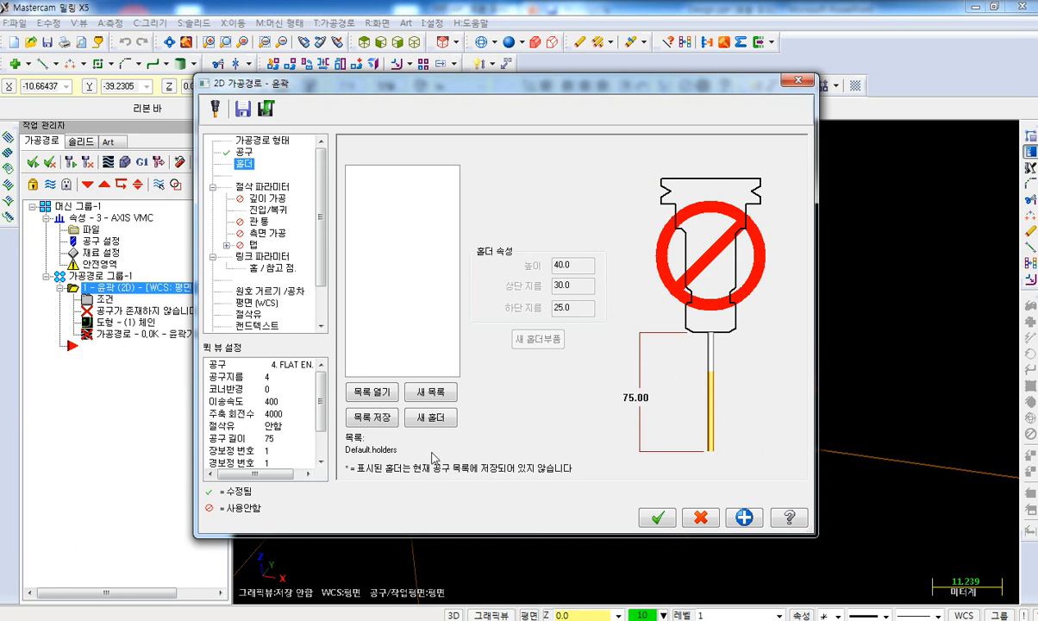
{"action": "left_click", "coordinate": [369, 391]}
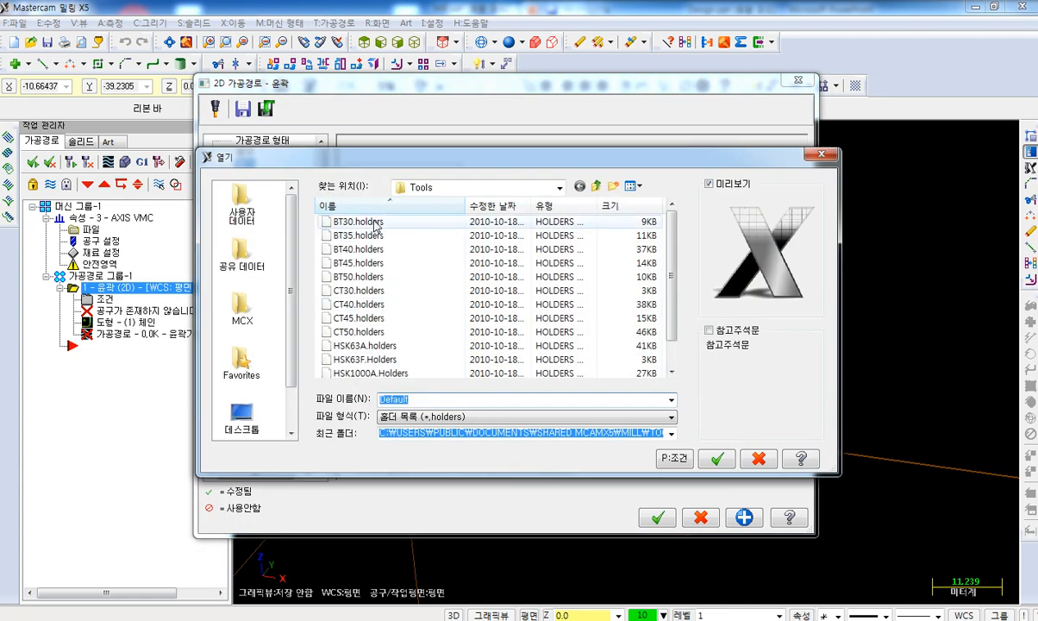
{"action": "double_click", "coordinate": [358, 223]}
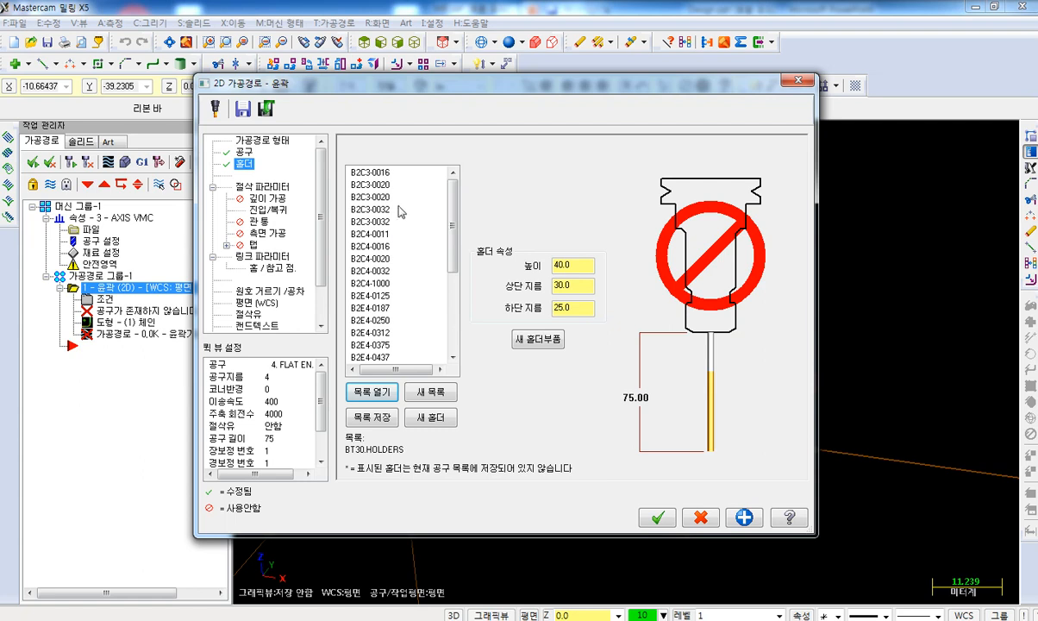
- Compare the B2C3-0020 and B2C3-0032 holders and choose the first B2C3-0020 for the tool
{"action": "left_click", "coordinate": [369, 183]}
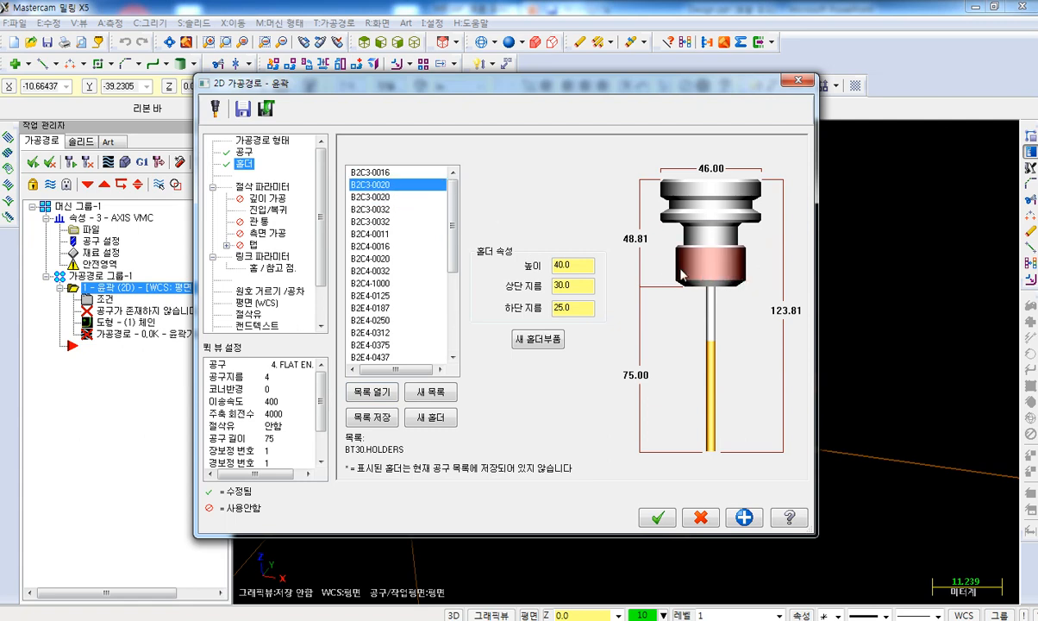
{"action": "left_click", "coordinate": [371, 208]}
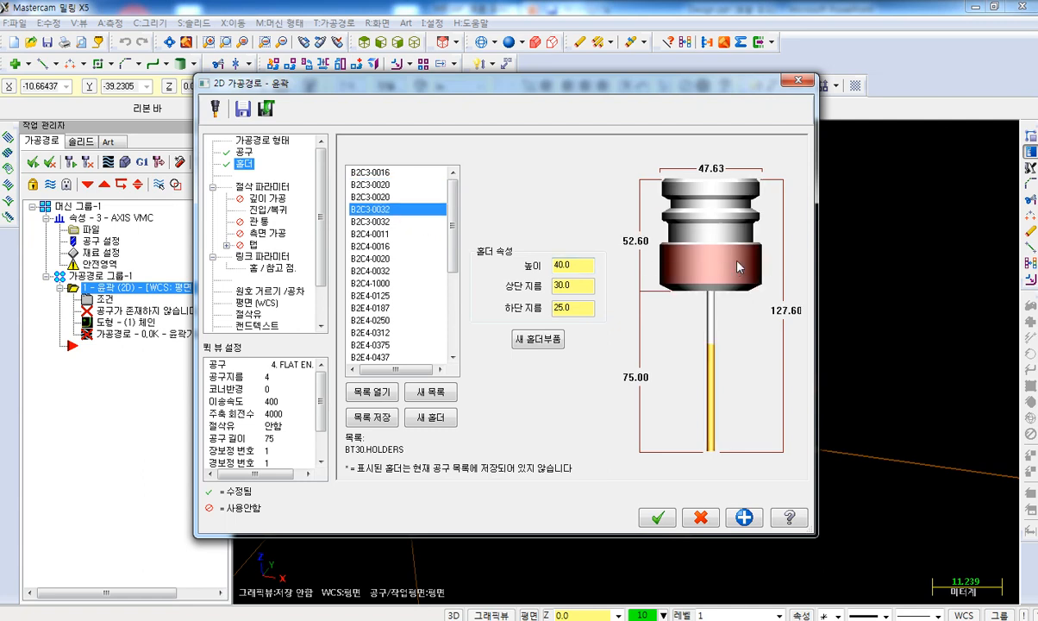
{"action": "left_click", "coordinate": [369, 184]}
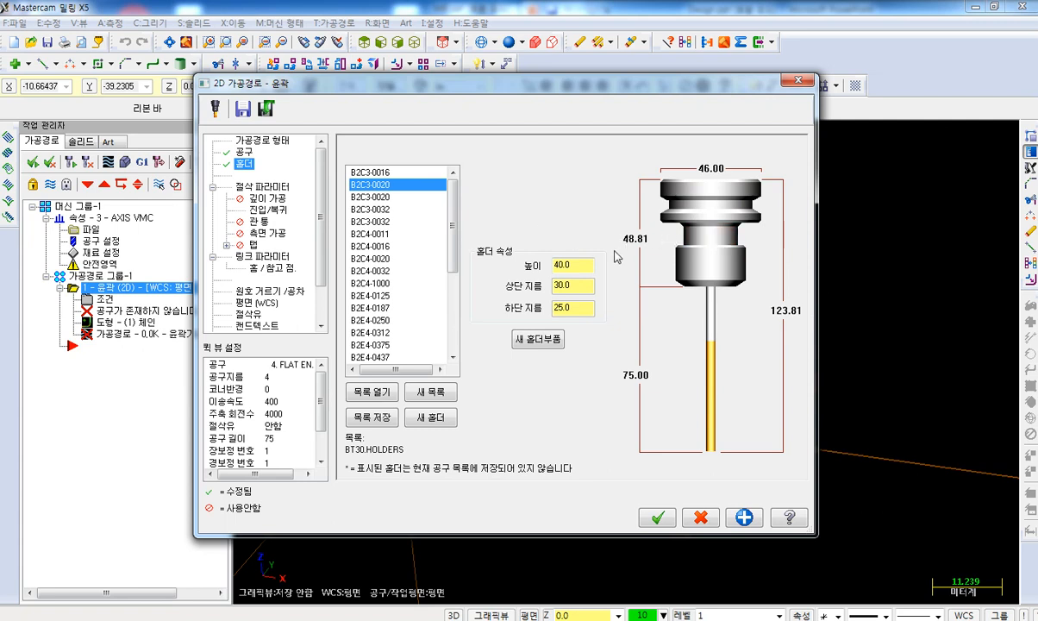
{"action": "left_click", "coordinate": [366, 209]}
{"action": "left_click", "coordinate": [385, 186]}
- In the cut parameters, try the compensation types computer (컴퓨터), control (컨트롤) and wear (중복보정), and set the type to off (안함)
{"action": "left_click", "coordinate": [274, 188]}
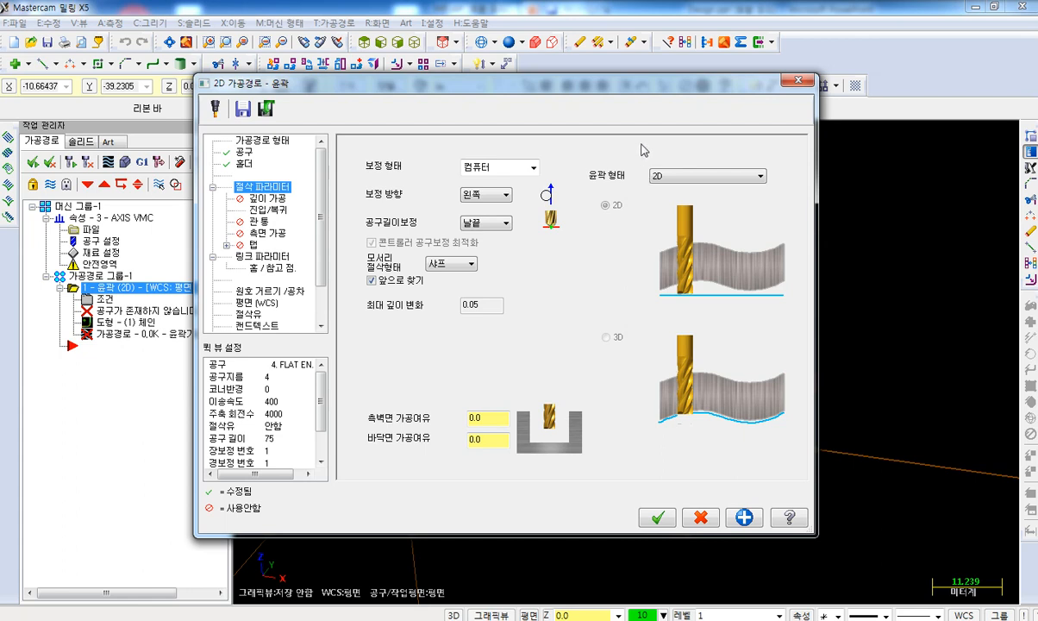
{"action": "left_click", "coordinate": [532, 169]}
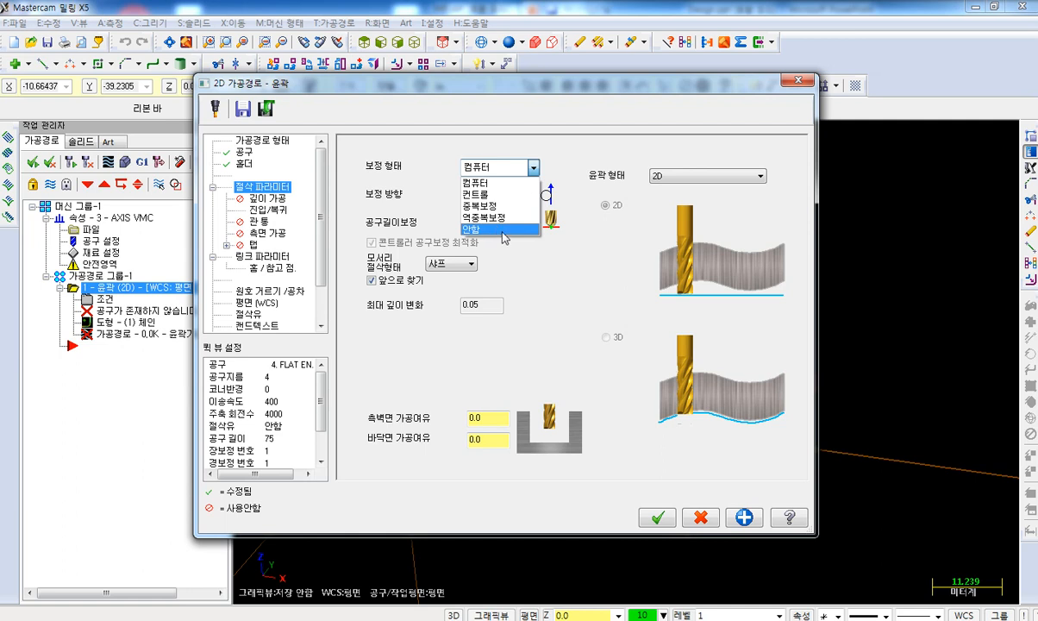
{"action": "left_click", "coordinate": [490, 182]}
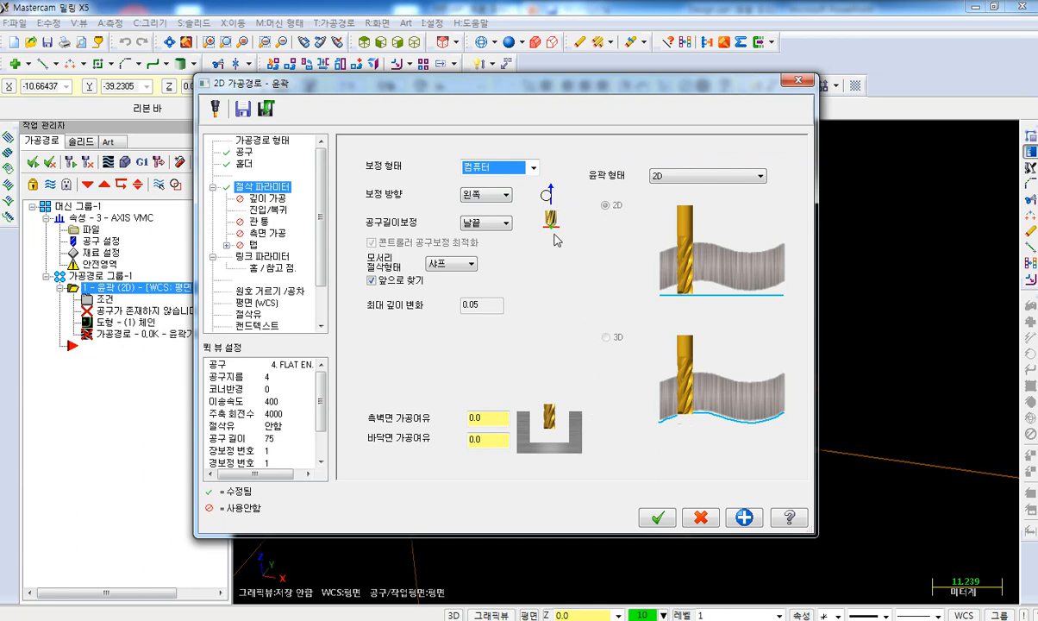
{"action": "left_click", "coordinate": [532, 168]}
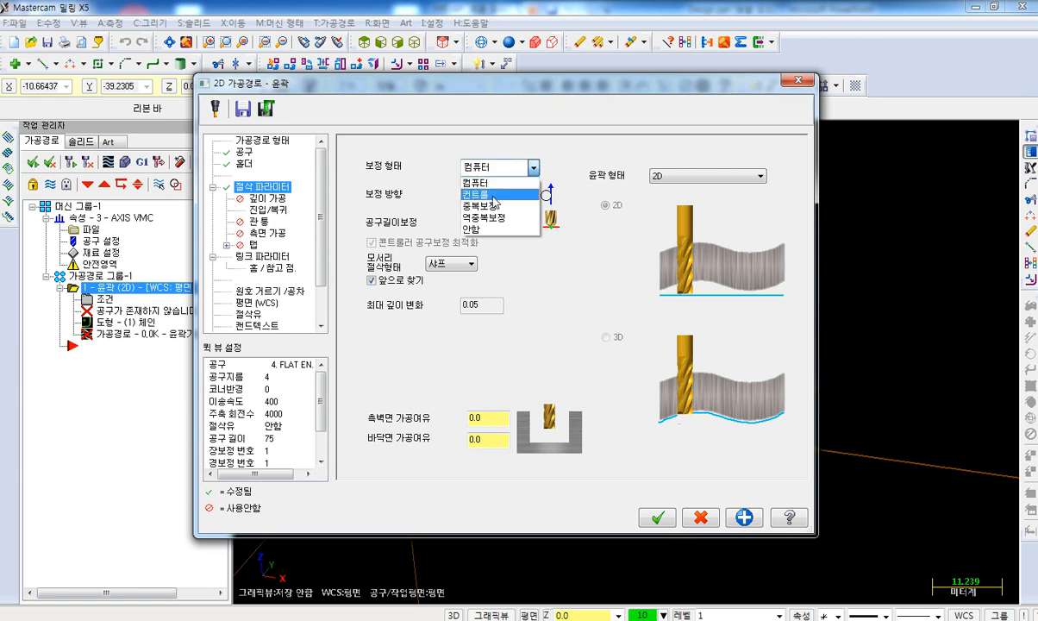
{"action": "left_click", "coordinate": [495, 203]}
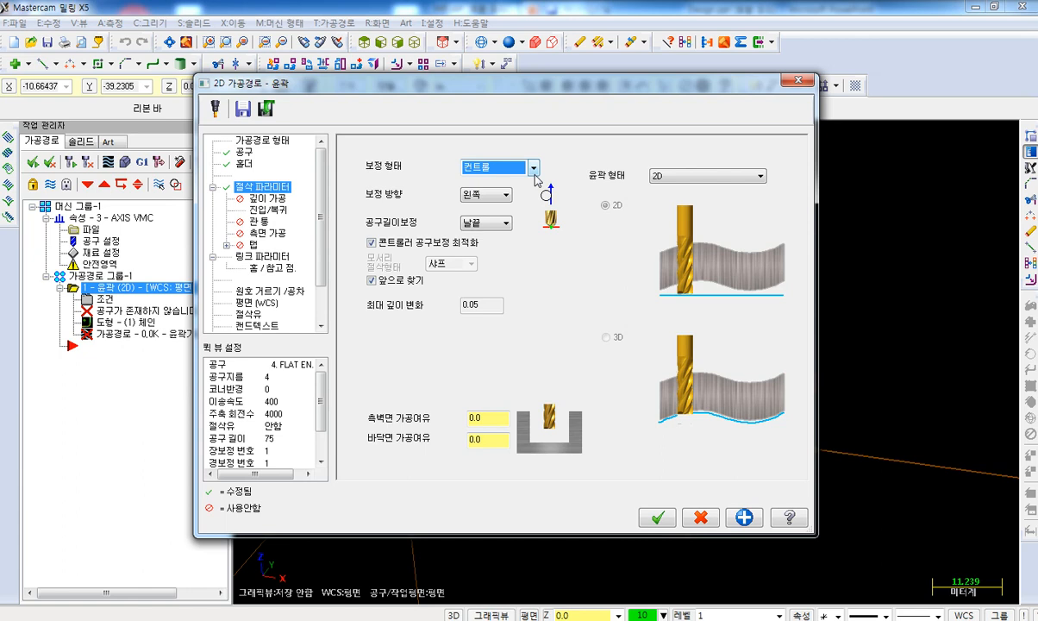
{"action": "left_click", "coordinate": [533, 167]}
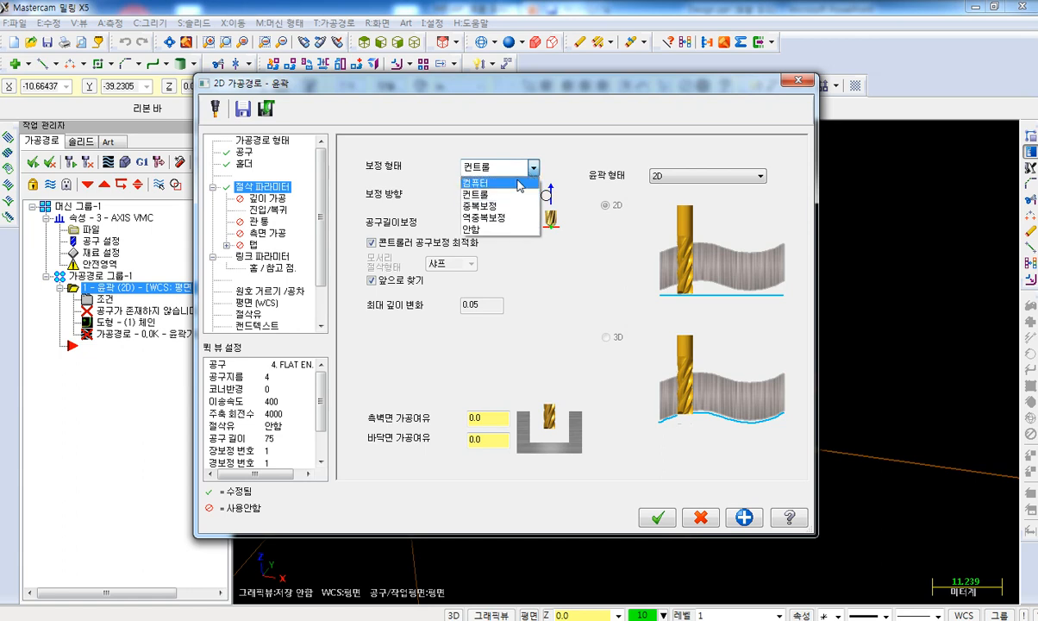
{"action": "left_click", "coordinate": [492, 208]}
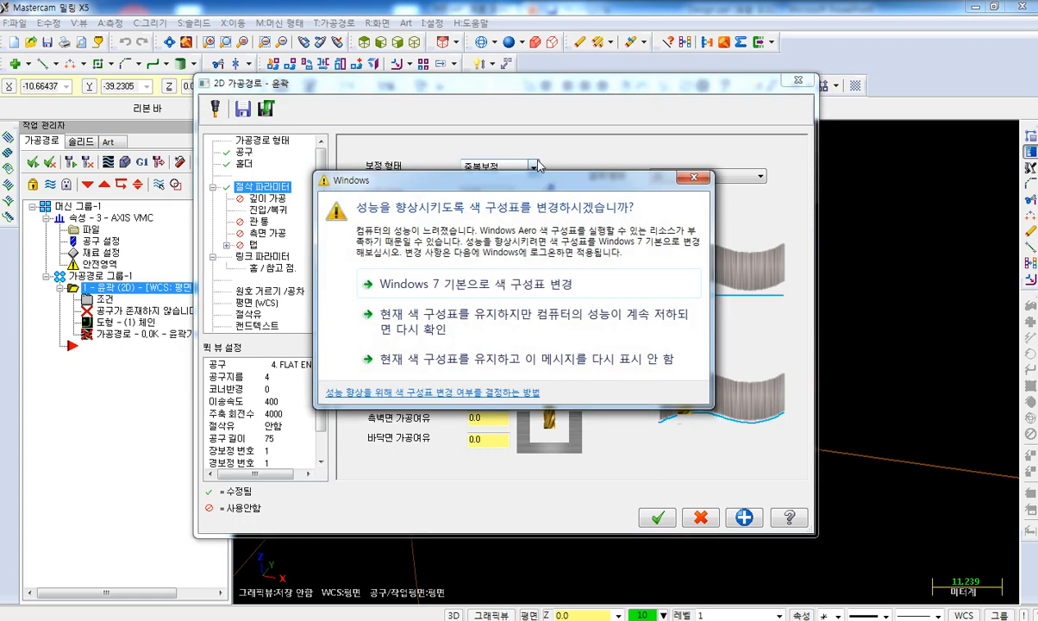
{"action": "left_click", "coordinate": [695, 179]}
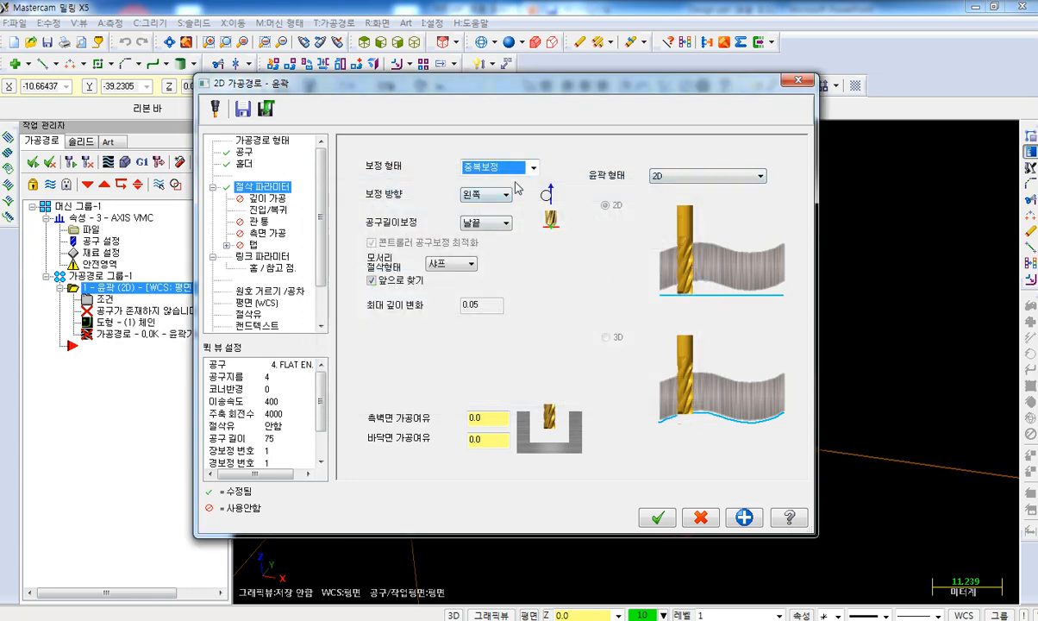
{"action": "left_click", "coordinate": [530, 169]}
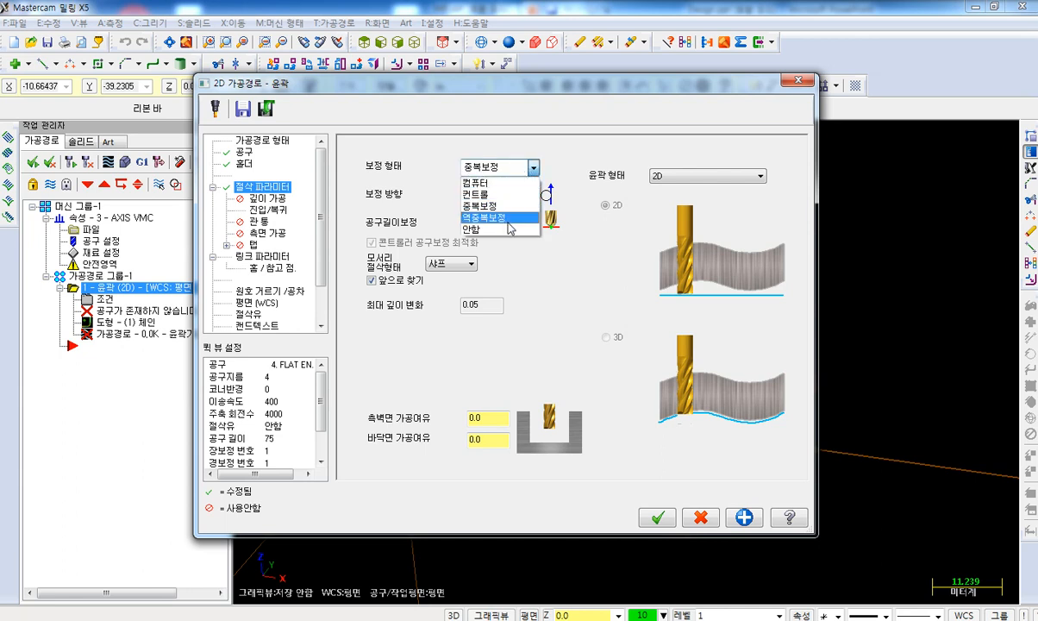
{"action": "left_click", "coordinate": [504, 214]}
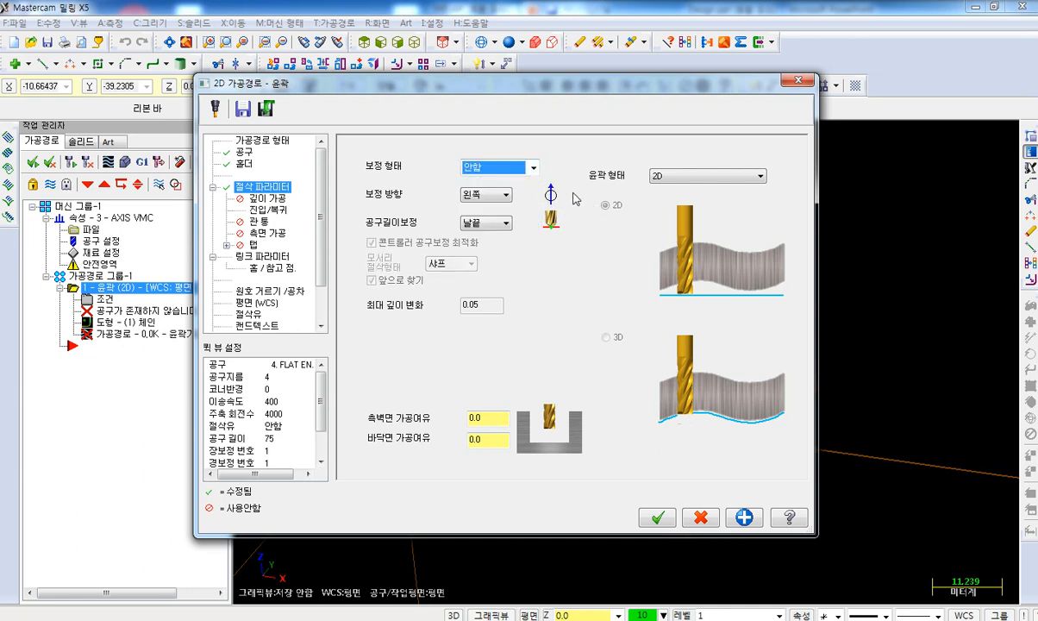
- Set the compensation type to computer (컴퓨터), try the right (오른쪽) compensation direction, and set the direction to left (왼쪽)
{"action": "left_click", "coordinate": [533, 168]}
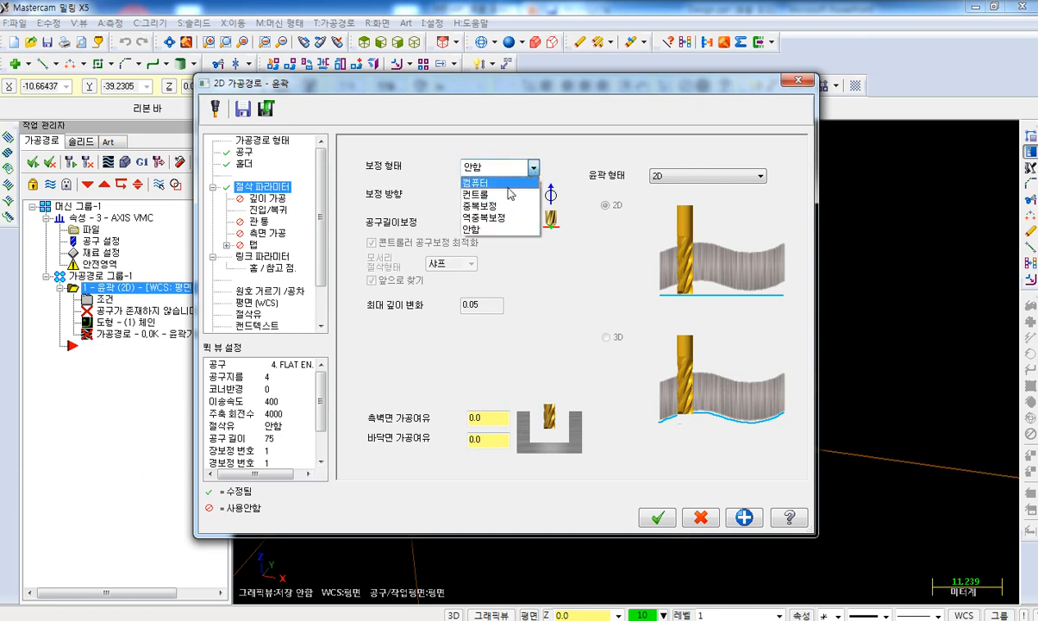
{"action": "left_click", "coordinate": [508, 184]}
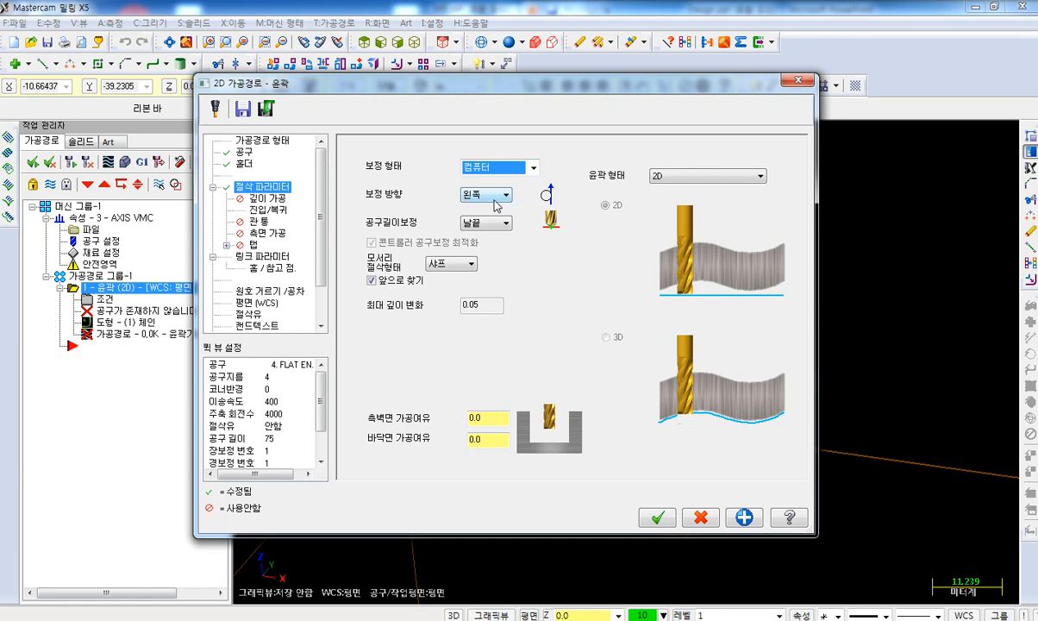
{"action": "left_click", "coordinate": [497, 202]}
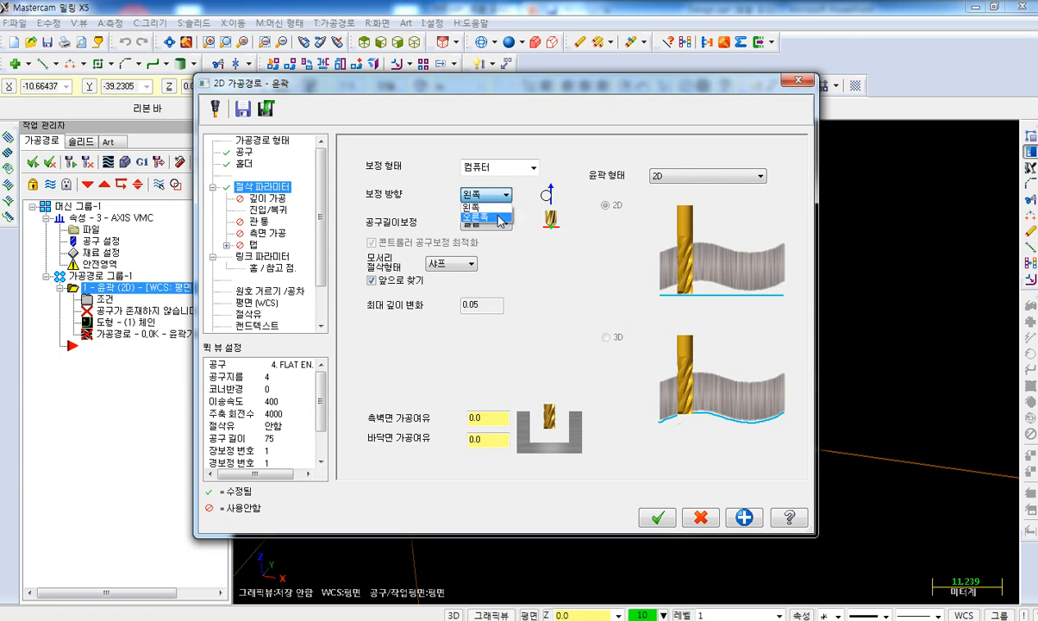
{"action": "left_click", "coordinate": [502, 217]}
{"action": "left_click", "coordinate": [470, 195]}
{"action": "left_click", "coordinate": [474, 209]}
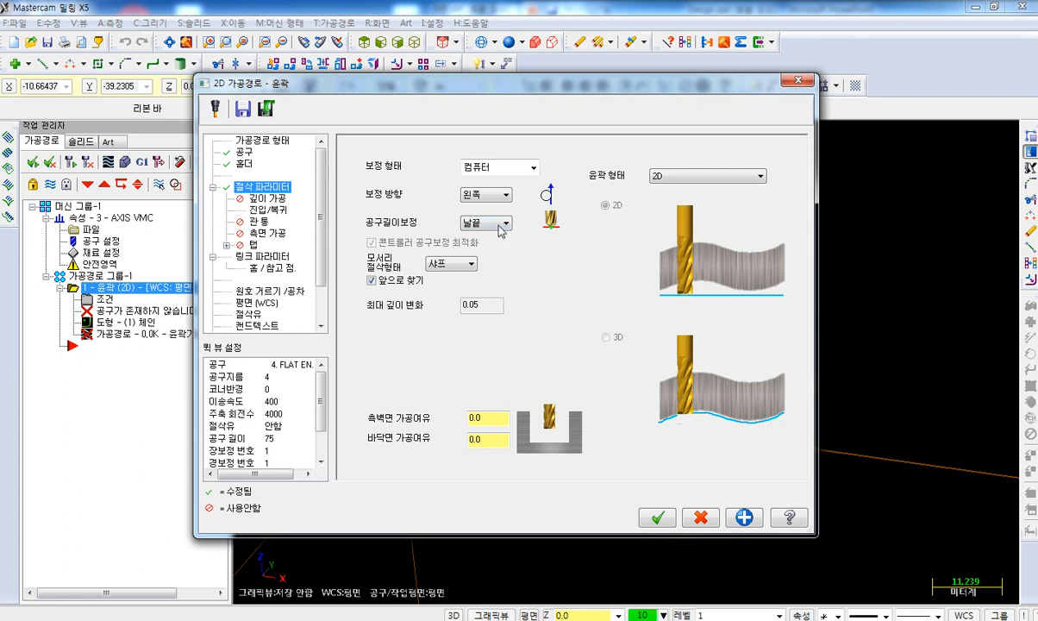
- Keep sharp (샤프) as the corner cutting type and review the depth cut (깊이 가공) and lead in/out (진입/복귀) settings
{"action": "left_click", "coordinate": [461, 263]}
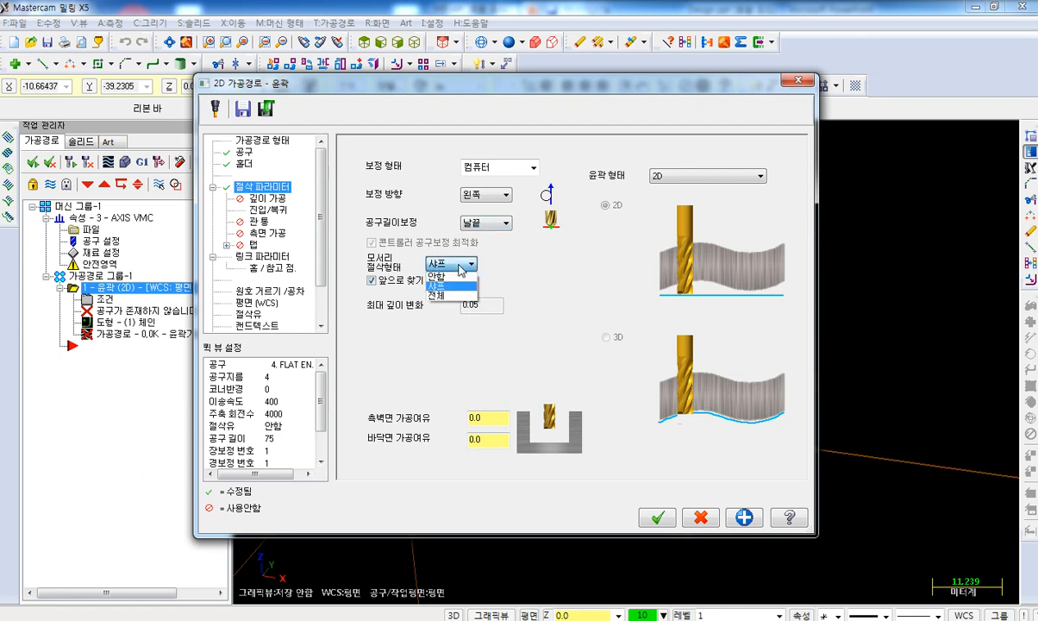
{"action": "left_click", "coordinate": [450, 285]}
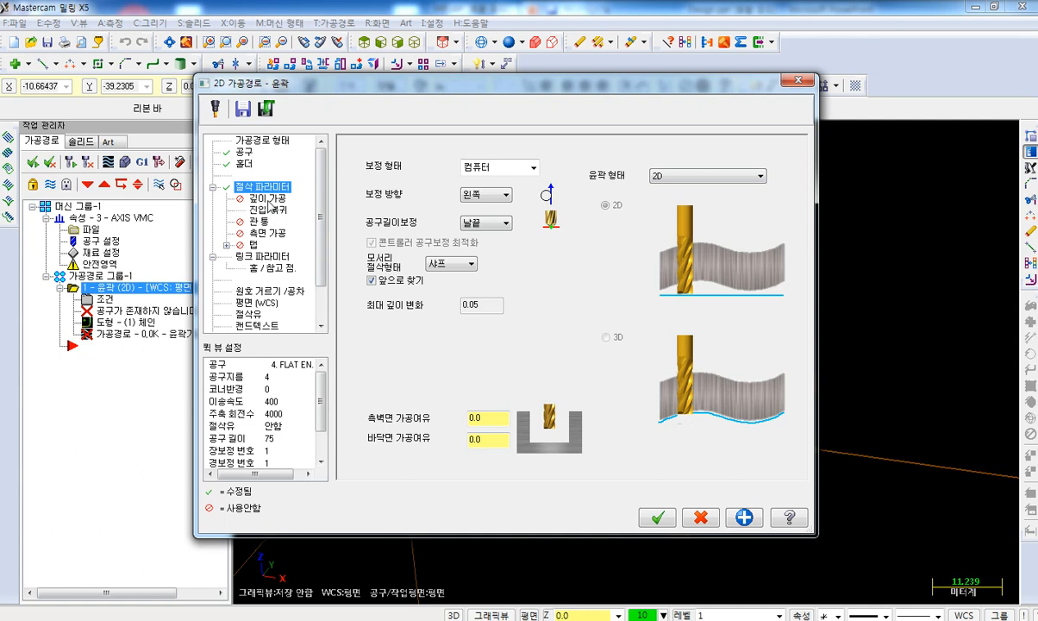
{"action": "left_click", "coordinate": [268, 199]}
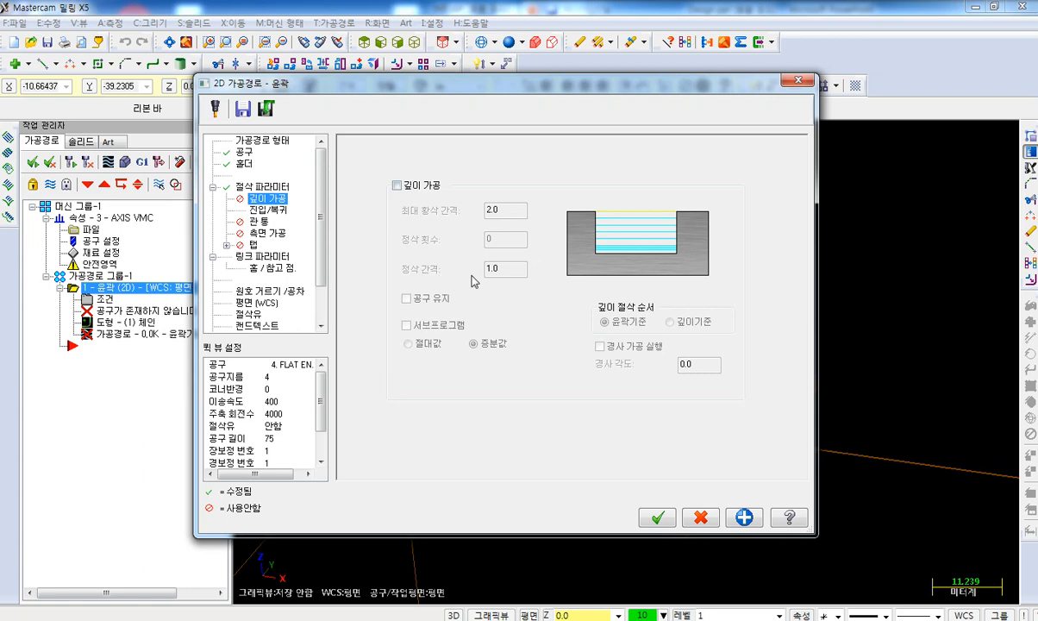
{"action": "left_click", "coordinate": [251, 209]}
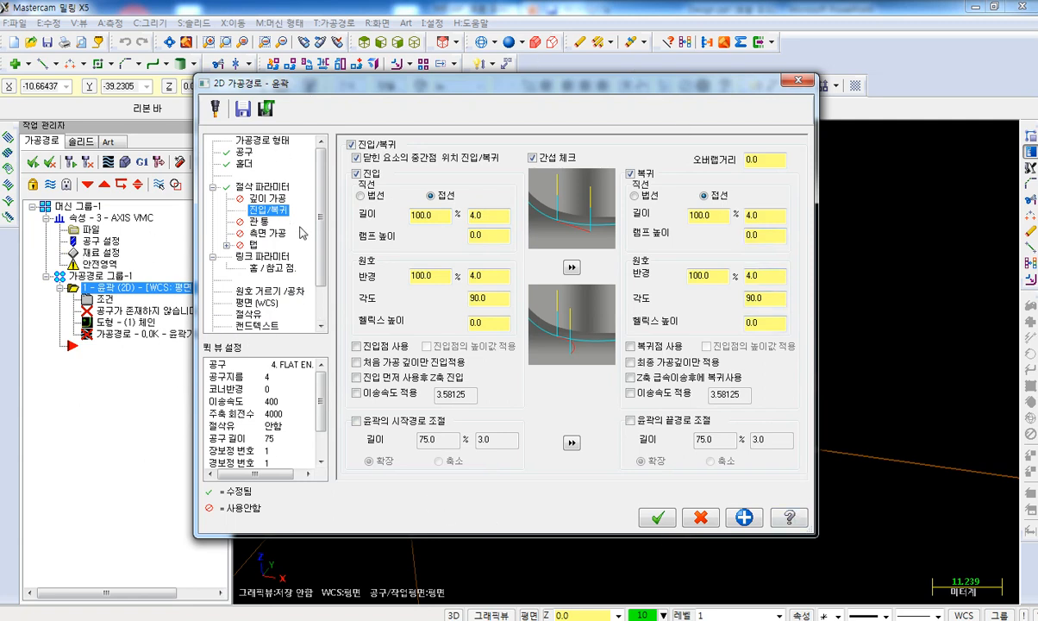
- Make the machining depth (가공깊이) absolute (절대값) in the linking parameters, then generate the contour toolpath and show it from the top
{"action": "left_click", "coordinate": [260, 257]}
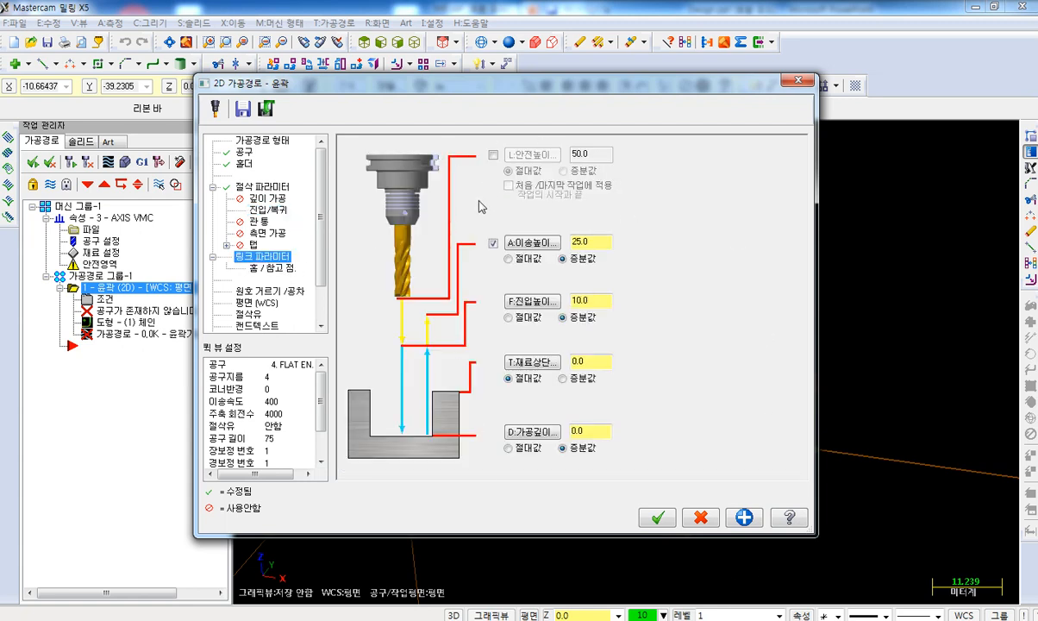
{"action": "left_click", "coordinate": [508, 448]}
{"action": "left_click", "coordinate": [659, 520]}
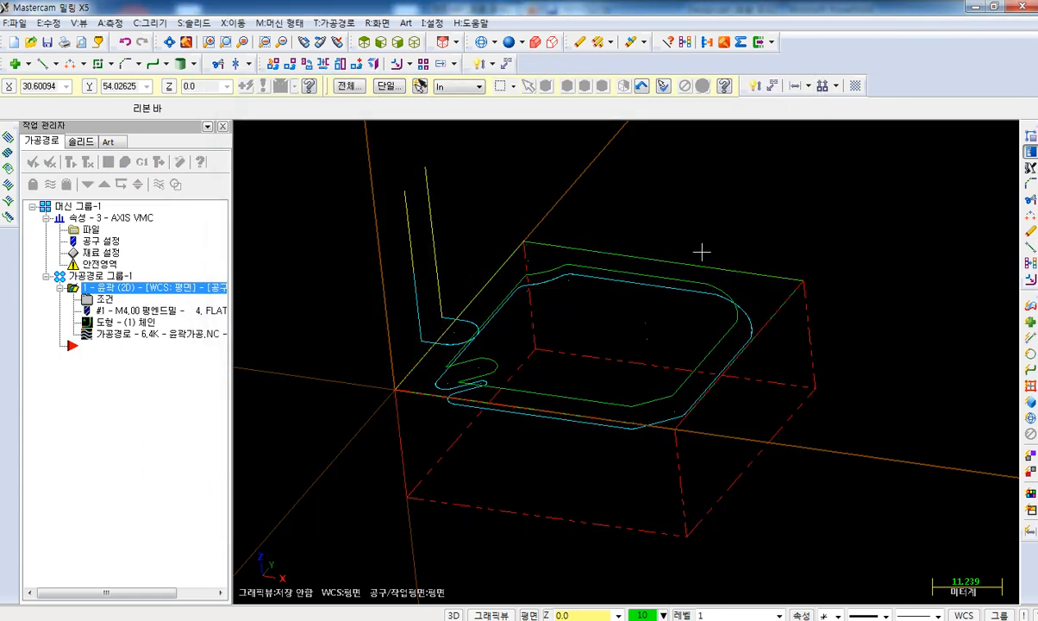
{"action": "left_click", "coordinate": [363, 43]}
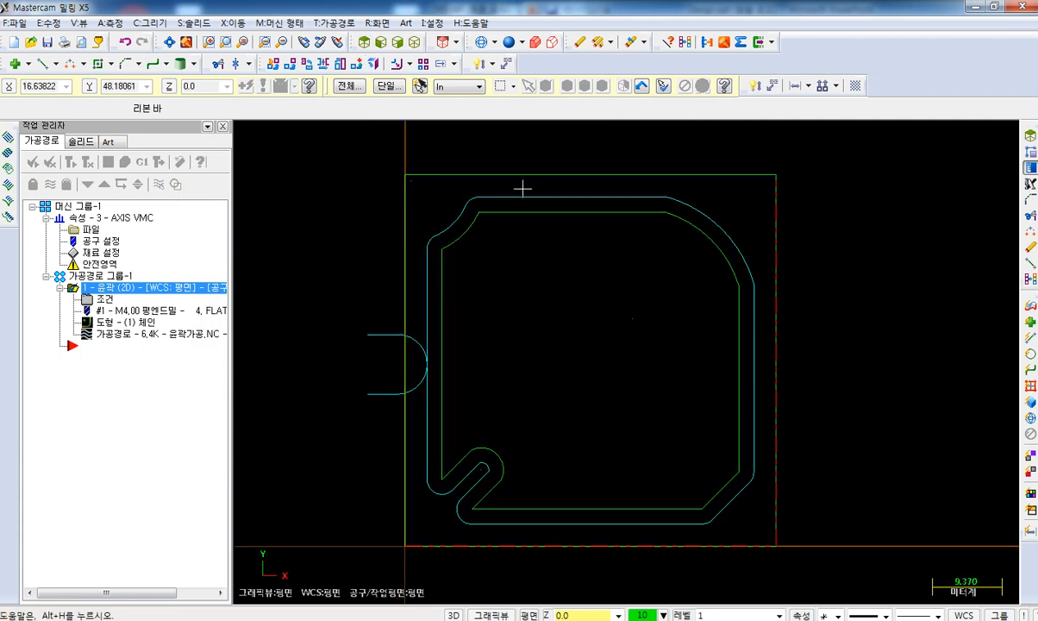